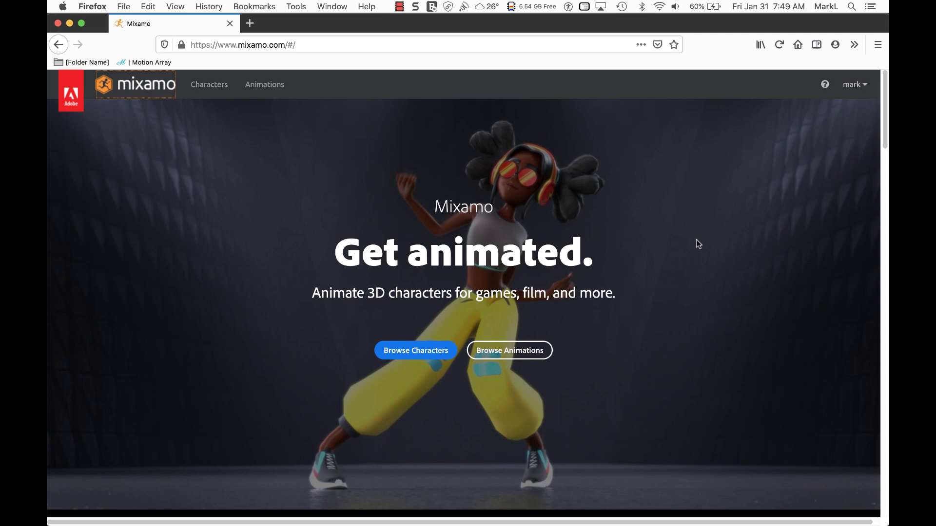
- Switch the Mixamo character to the Pirate from the character library
{"action": "left_click", "coordinate": [435, 352]}
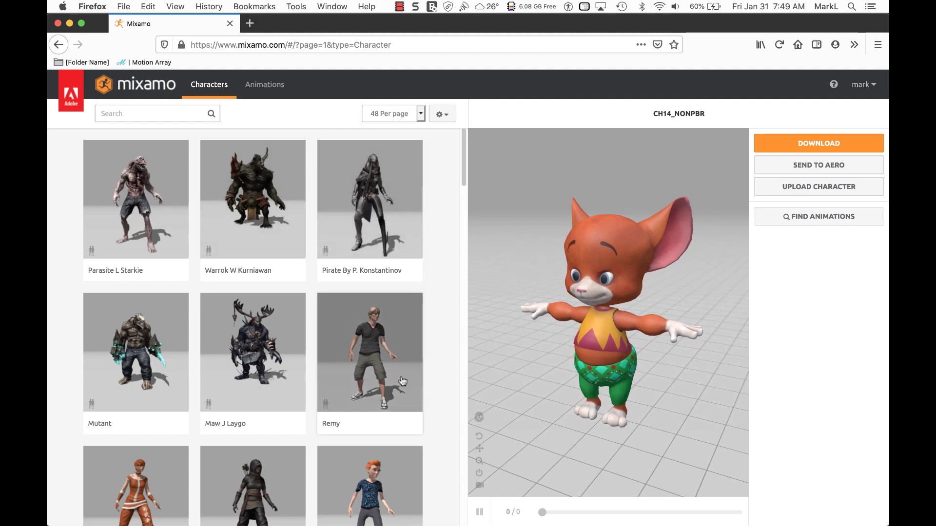
{"action": "left_click", "coordinate": [378, 257]}
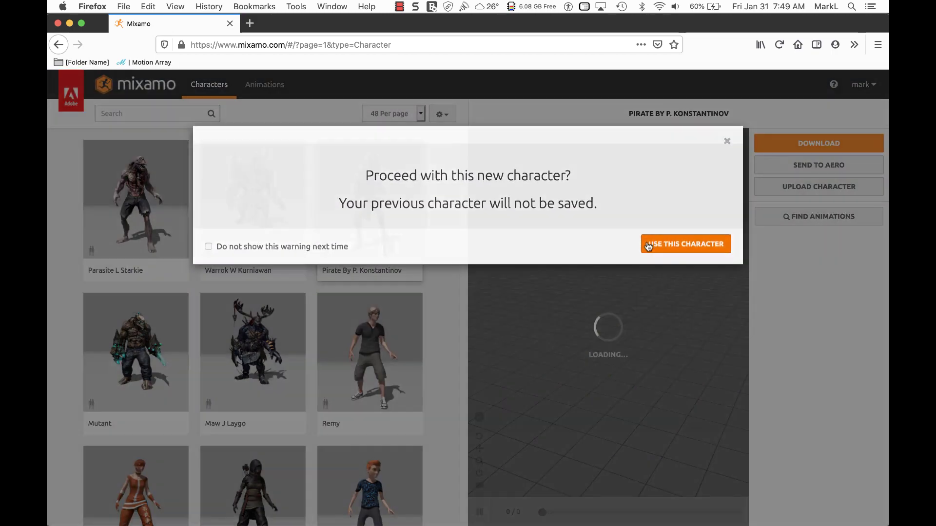
{"action": "left_click", "coordinate": [648, 246]}
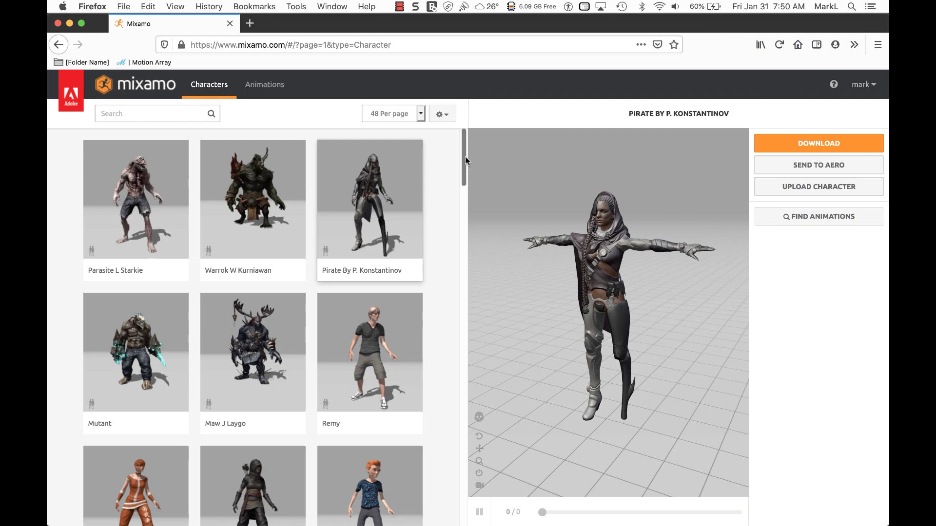
- Scroll the character library and load Mousey in place of the Pirate
{"action": "left_click_drag", "start_coordinate": [465, 157], "coordinate": [471, 329]}
{"action": "left_click", "coordinate": [375, 335]}
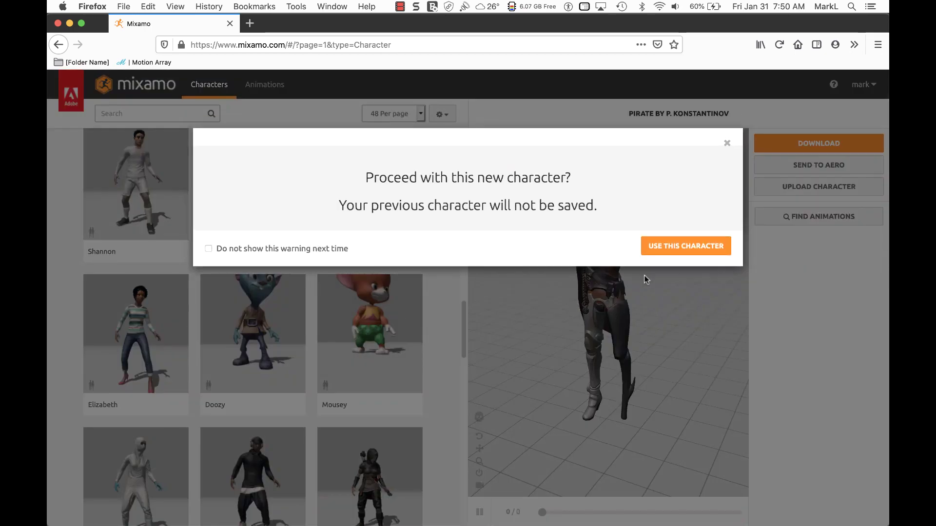
{"action": "left_click", "coordinate": [690, 244]}
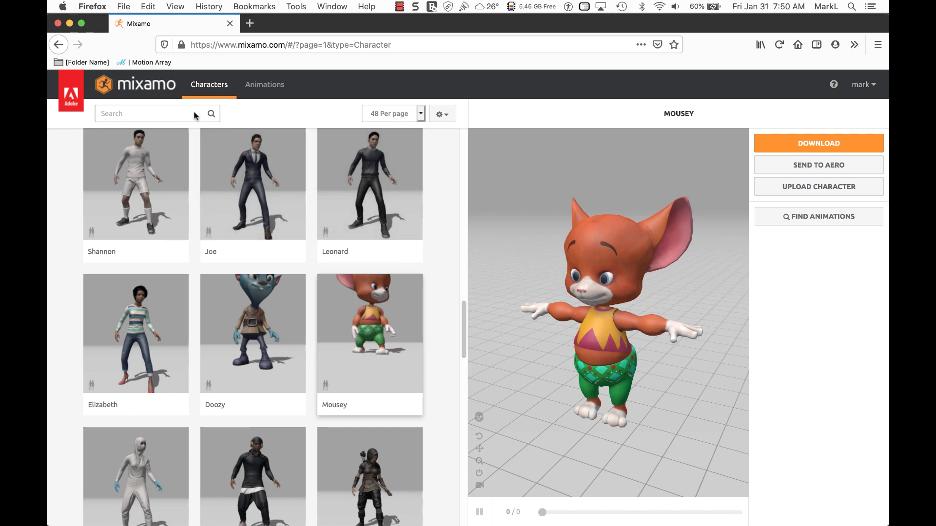
{"action": "left_click", "coordinate": [167, 111]}
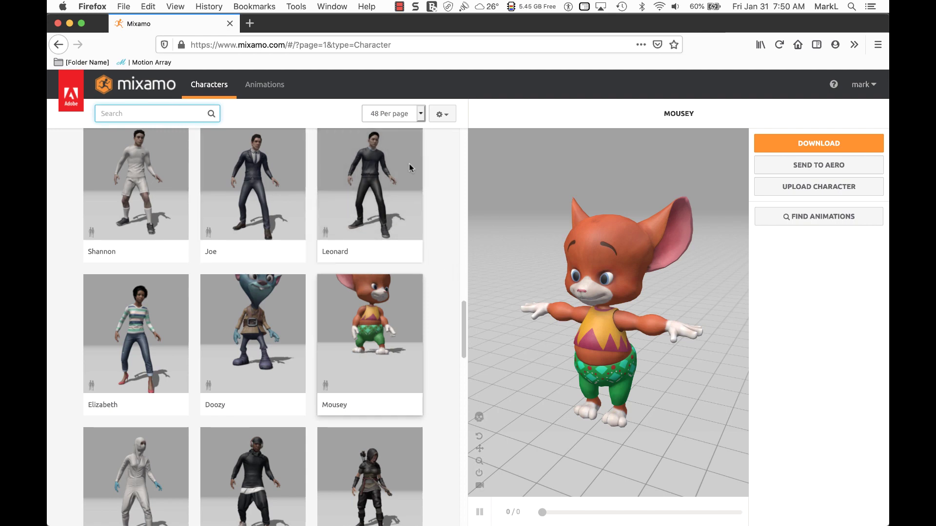
- Search the Animations library for 'waving'
{"action": "left_click", "coordinate": [265, 85]}
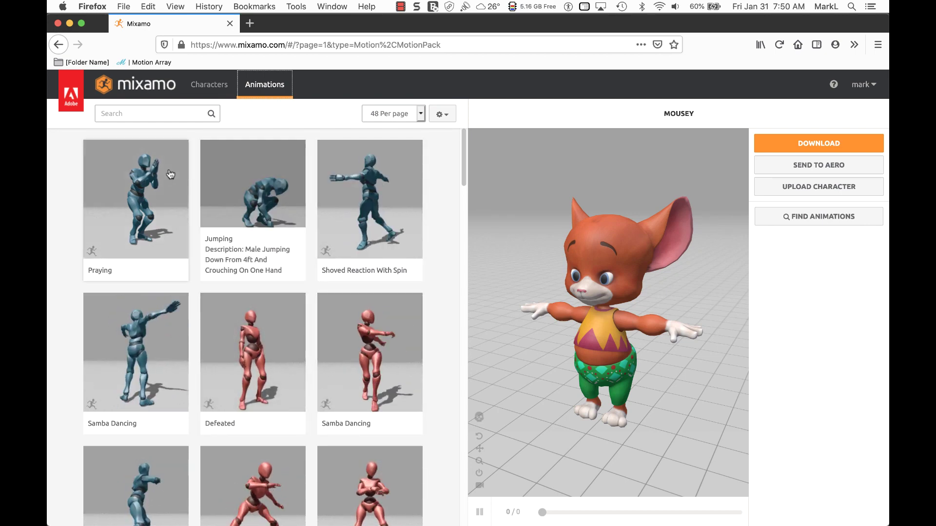
{"action": "left_click", "coordinate": [142, 113]}
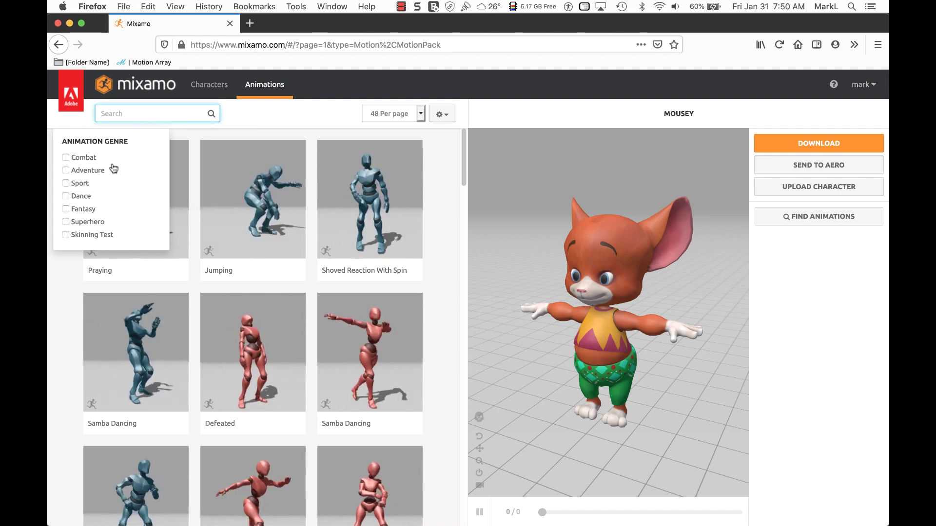
{"action": "left_click", "coordinate": [114, 115]}
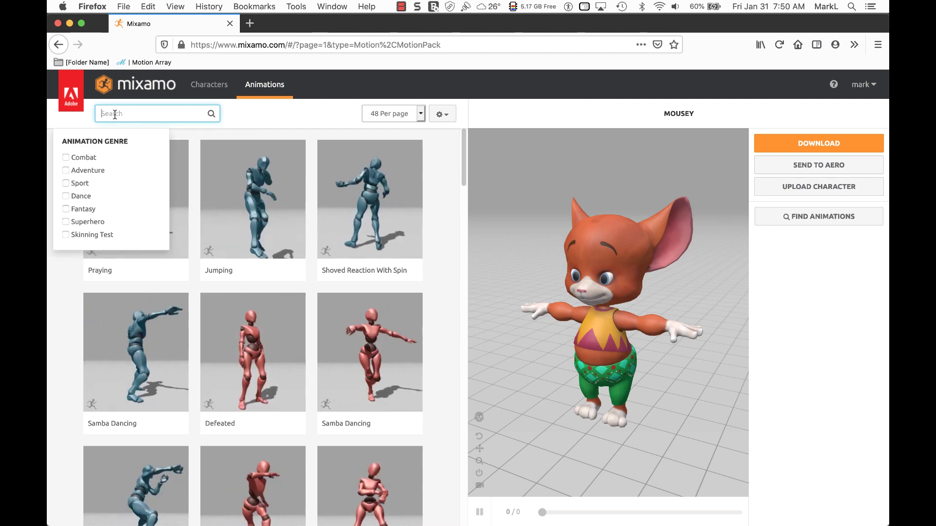
{"action": "type", "text": "waving"}
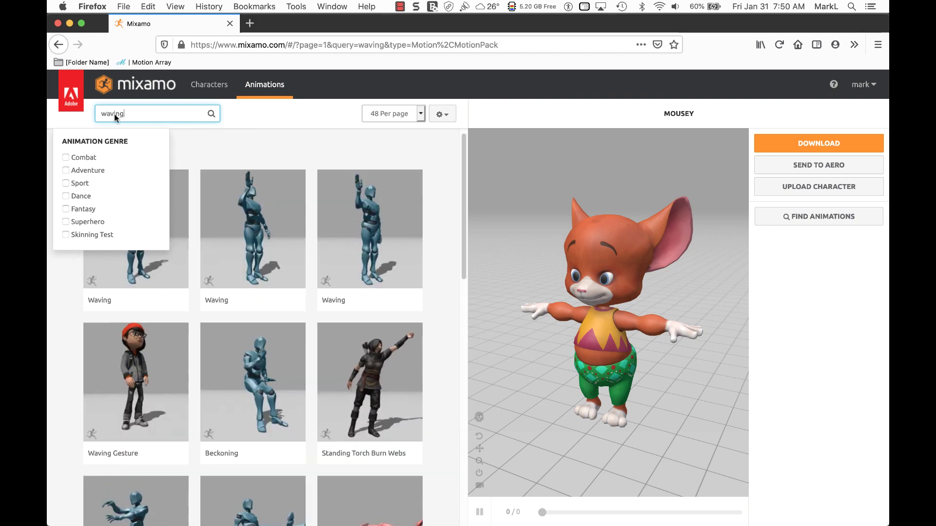
- Apply the Waving Gesture animation to Mousey and orbit to view it from the side
{"action": "left_click", "coordinate": [219, 150]}
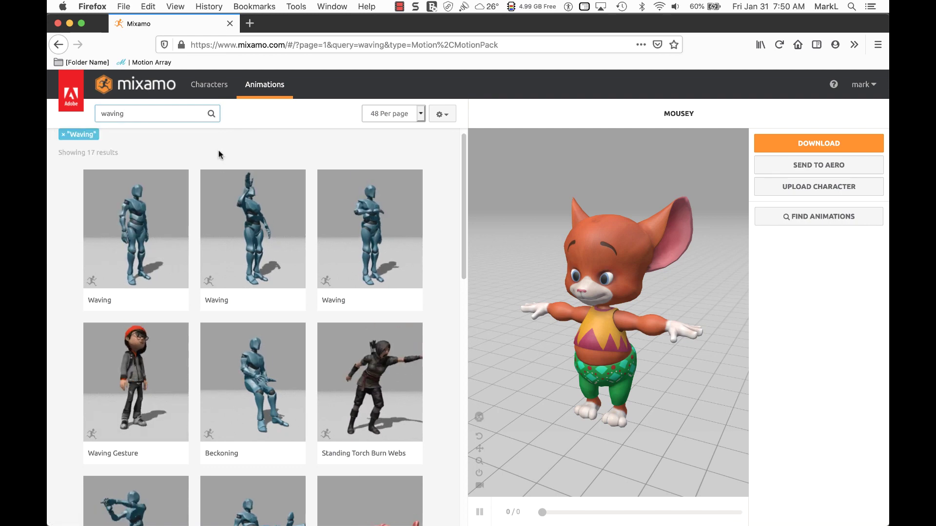
{"action": "left_click", "coordinate": [161, 213]}
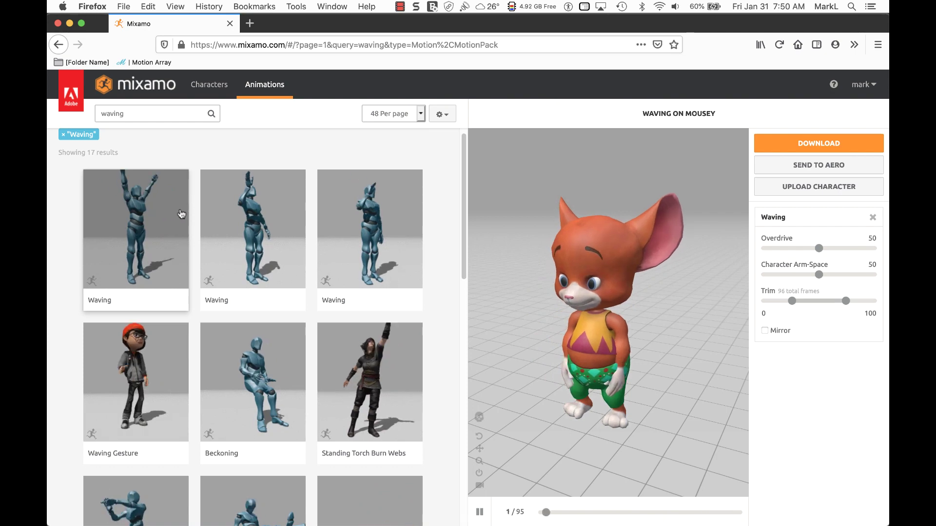
{"action": "left_click", "coordinate": [145, 366]}
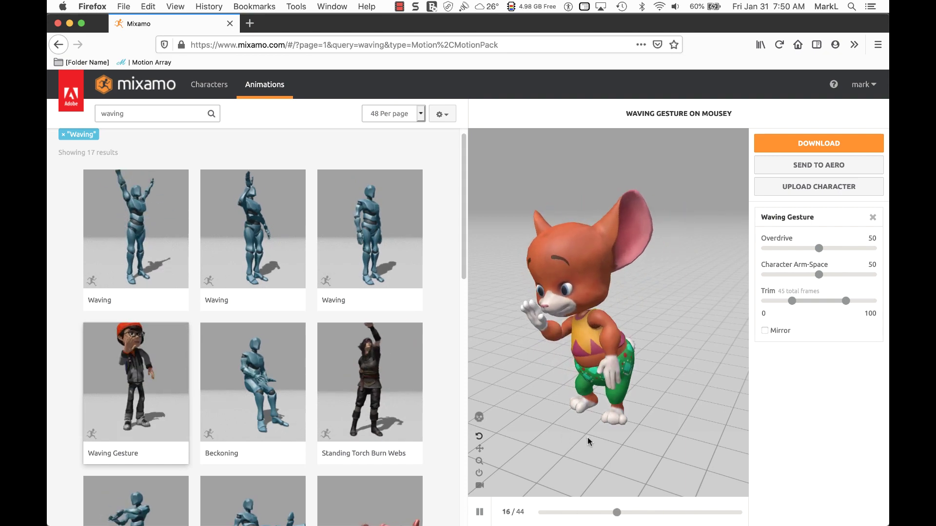
{"action": "left_click_drag", "start_coordinate": [640, 431], "coordinate": [605, 431]}
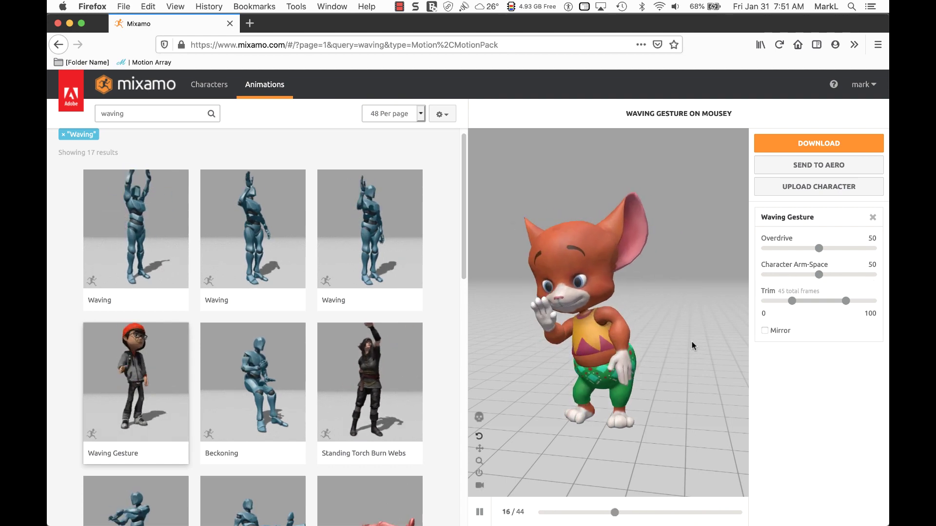
{"action": "mouse_move", "coordinate": [684, 346]}
{"action": "left_mouse_down"}
{"action": "mouse_move", "coordinate": [634, 346]}
{"action": "mouse_move", "coordinate": [708, 350]}
{"action": "mouse_move", "coordinate": [749, 376]}
{"action": "mouse_move", "coordinate": [699, 343]}
{"action": "mouse_move", "coordinate": [683, 348]}
{"action": "left_mouse_up"}
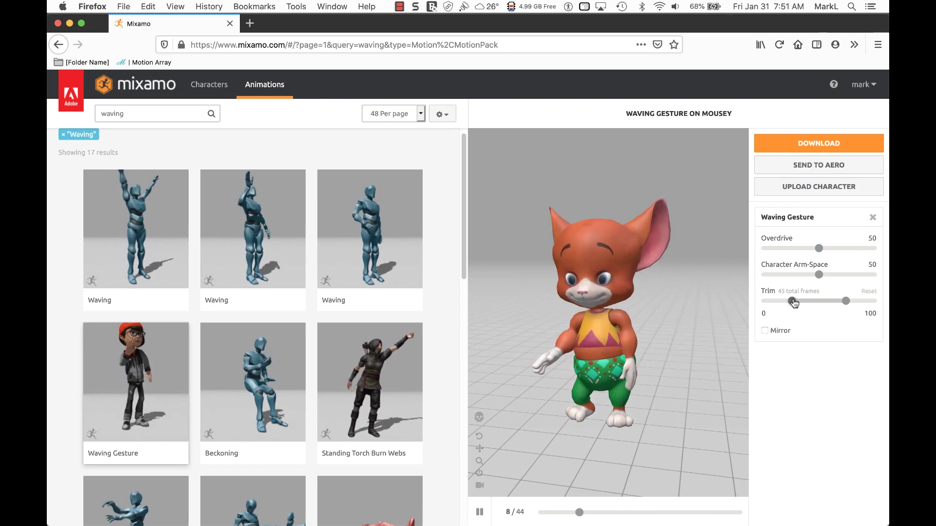
- Trim the animation to frames 27–49 and scrub the preview to check the wave
{"action": "left_click_drag", "start_coordinate": [793, 301], "coordinate": [830, 302]}
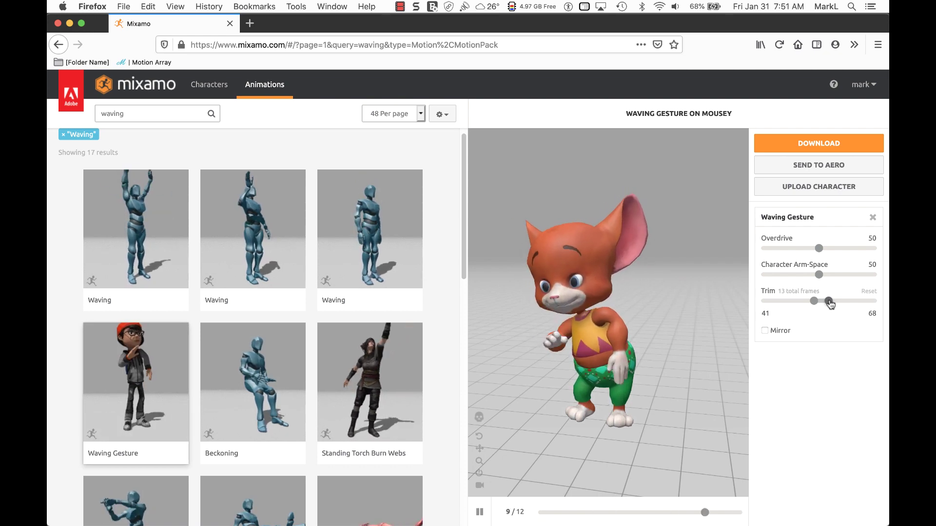
{"action": "left_click_drag", "start_coordinate": [813, 301], "coordinate": [760, 300]}
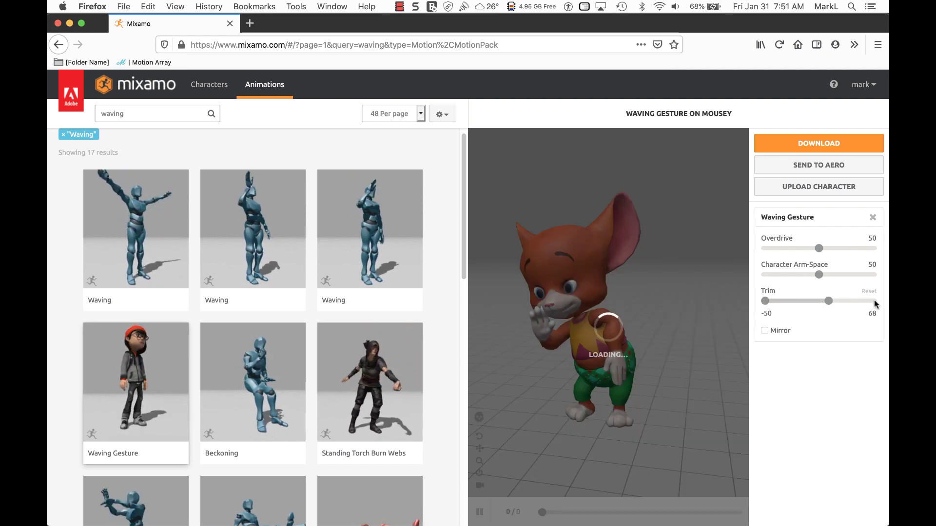
{"action": "mouse_move", "coordinate": [828, 301]}
{"action": "left_mouse_down"}
{"action": "mouse_move", "coordinate": [780, 303]}
{"action": "mouse_move", "coordinate": [837, 301]}
{"action": "left_mouse_up"}
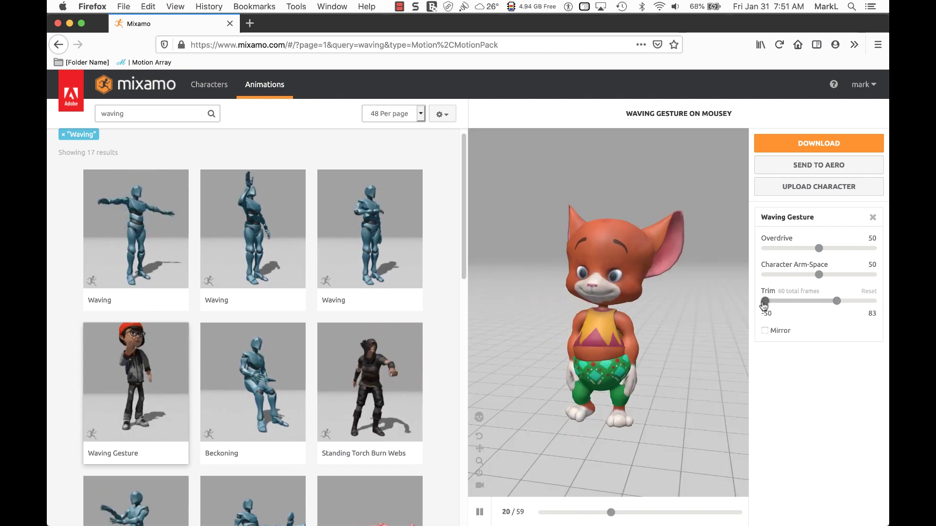
{"action": "left_click_drag", "start_coordinate": [769, 302], "coordinate": [807, 302]}
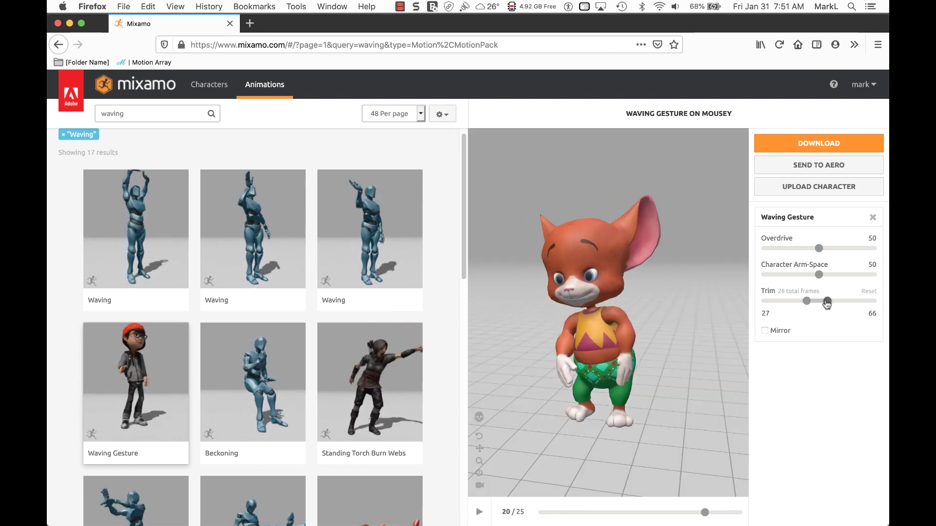
{"action": "left_click_drag", "start_coordinate": [827, 303], "coordinate": [819, 303]}
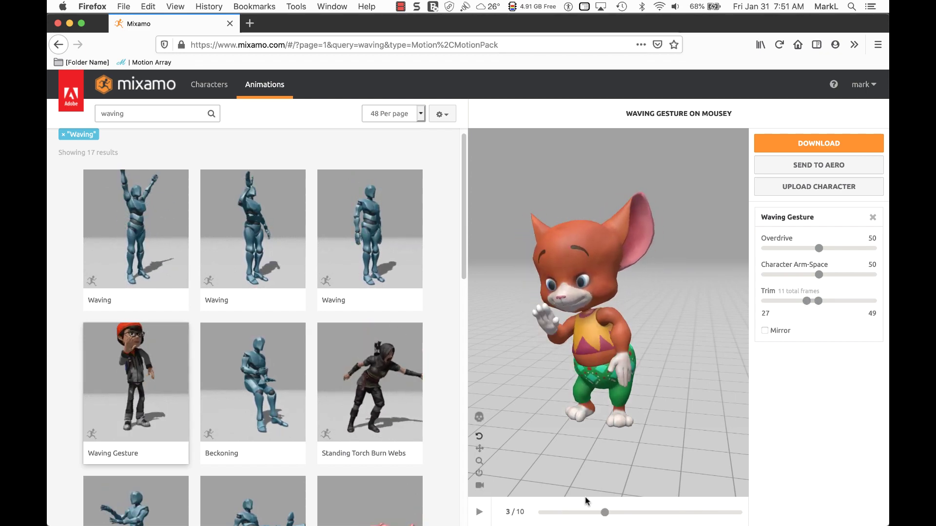
{"action": "left_click_drag", "start_coordinate": [605, 515], "coordinate": [662, 509]}
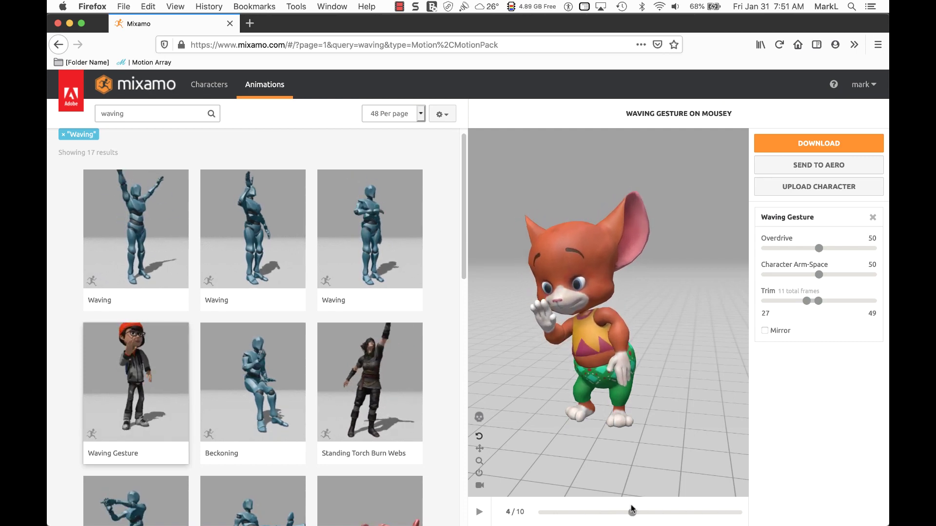
{"action": "left_click_drag", "start_coordinate": [631, 506], "coordinate": [628, 449]}
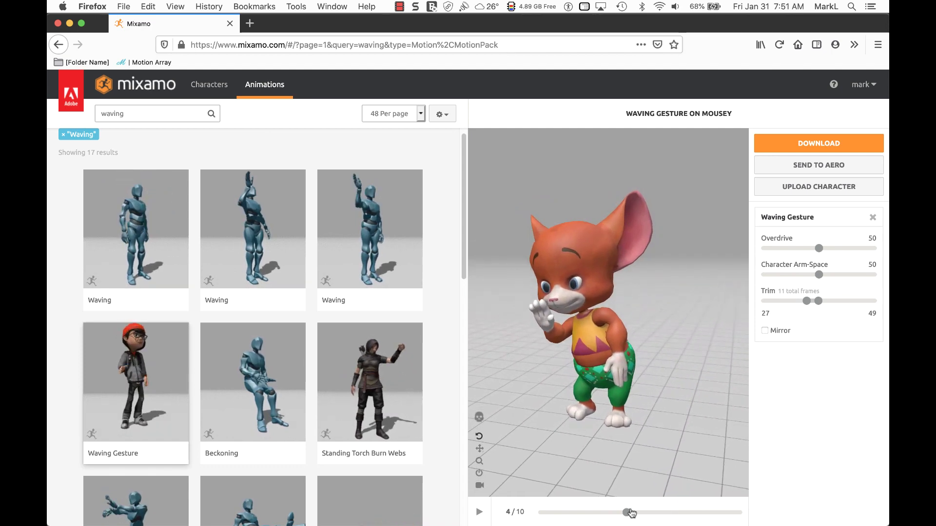
{"action": "left_click_drag", "start_coordinate": [629, 513], "coordinate": [602, 515]}
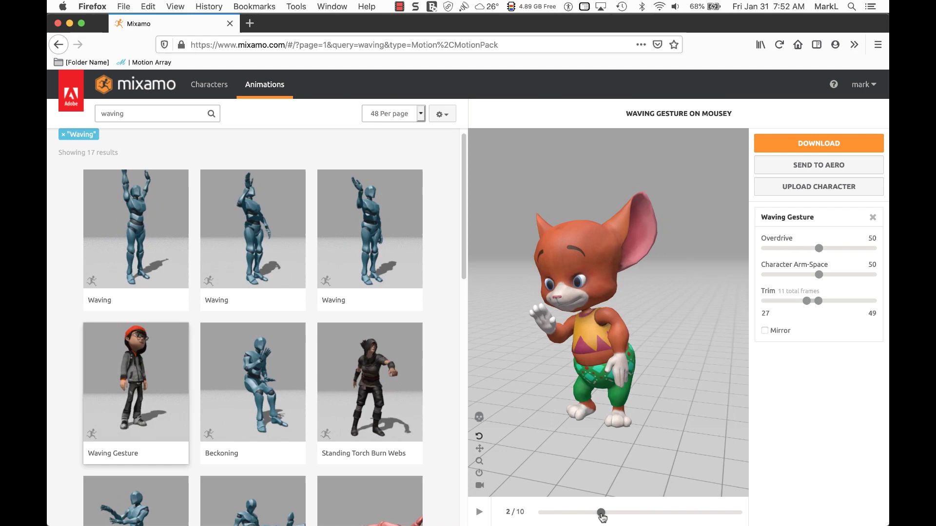
- Download the animation as Collada (.dae) and accept the Waving Gesture.zip in Firefox
{"action": "left_click", "coordinate": [819, 144]}
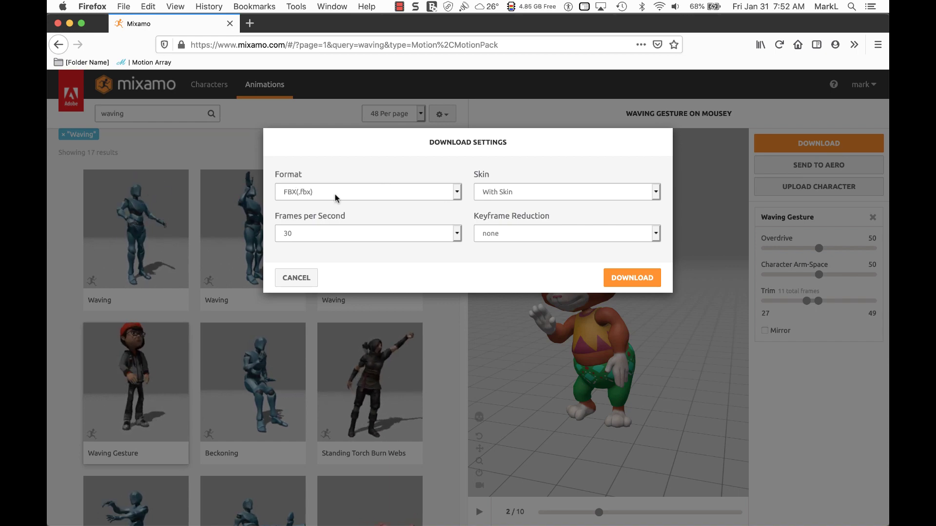
{"action": "left_click", "coordinate": [455, 193]}
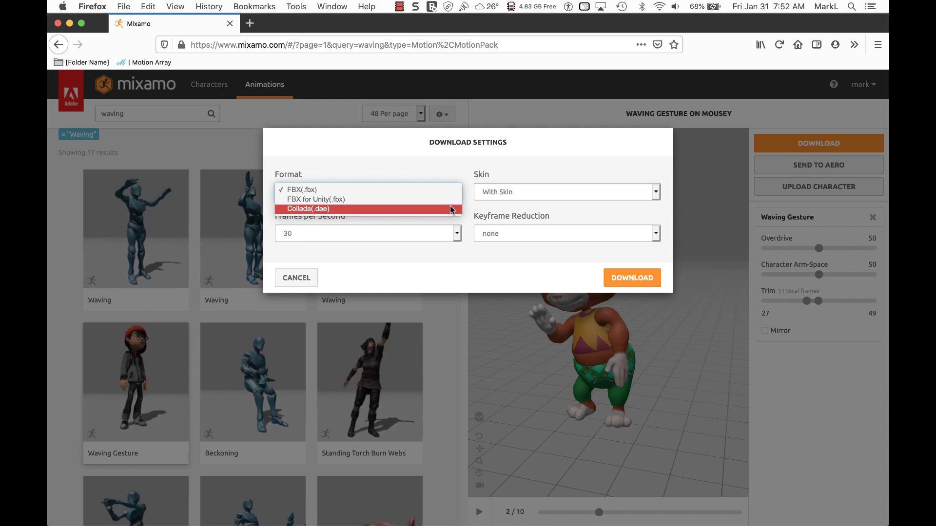
{"action": "left_click", "coordinate": [450, 208]}
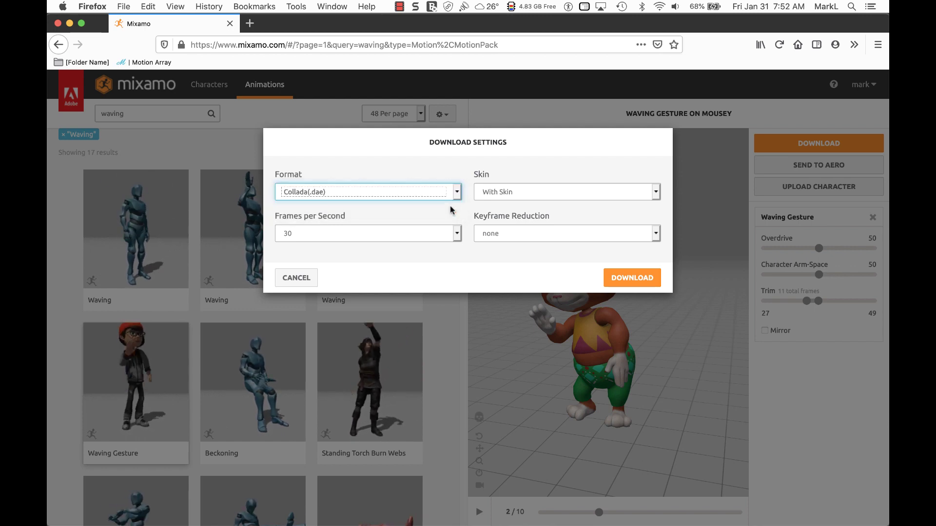
{"action": "left_click", "coordinate": [636, 282]}
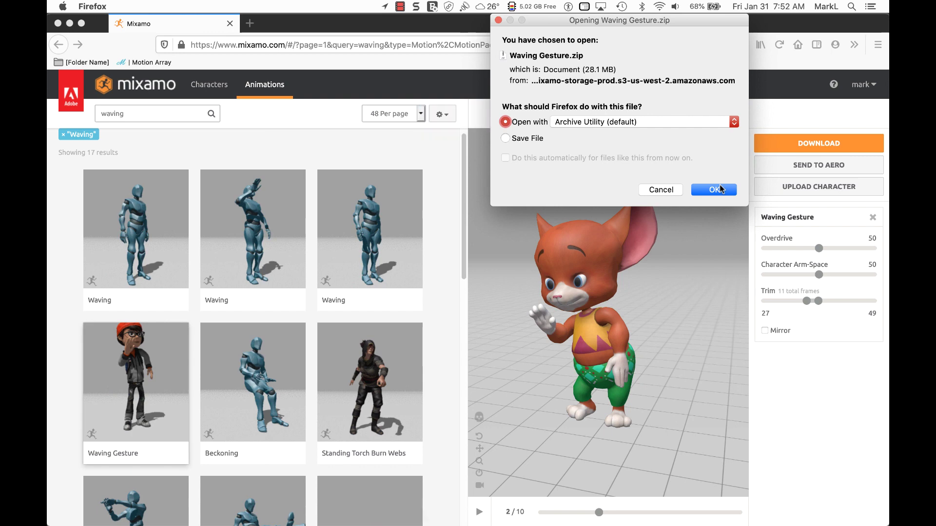
{"action": "left_click", "coordinate": [719, 190]}
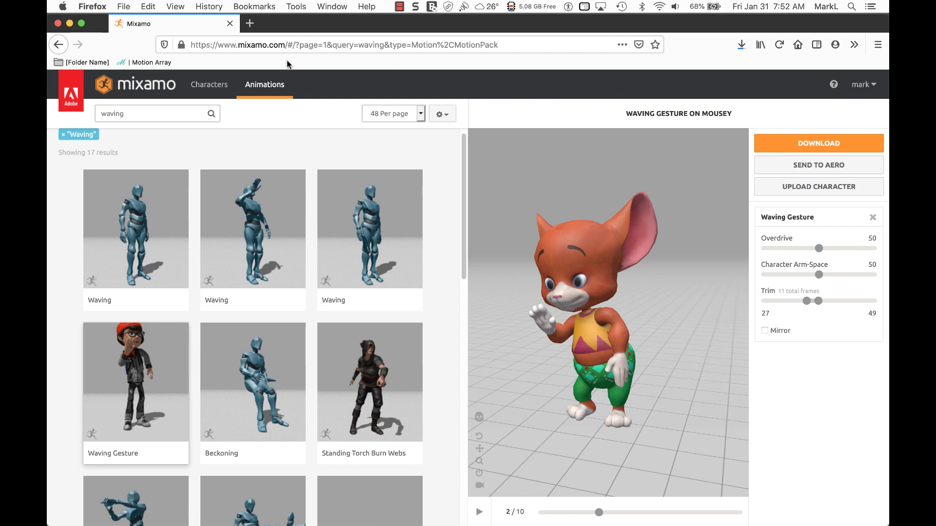
- Quit Firefox and drag Waving Gesture.dae from Downloads onto Photoshop in the Dock
{"action": "left_click", "coordinate": [93, 6]}
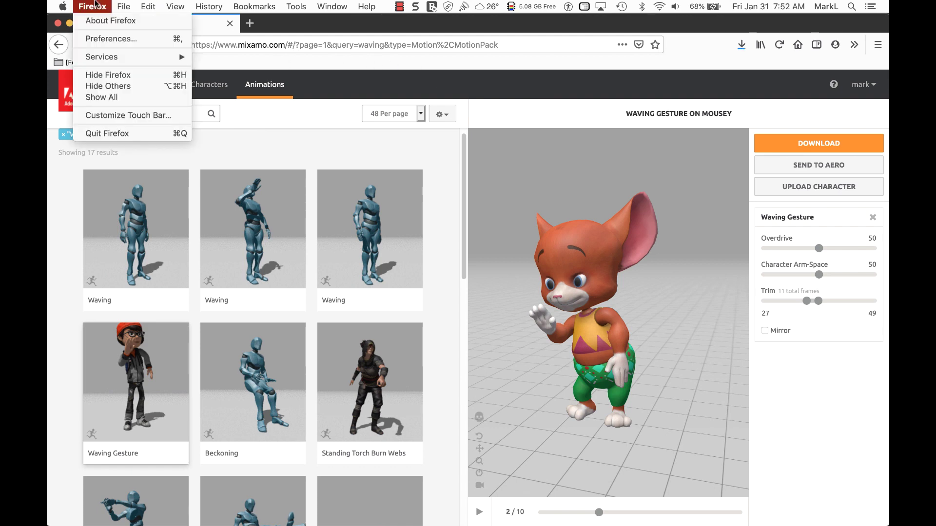
{"action": "left_click", "coordinate": [111, 134]}
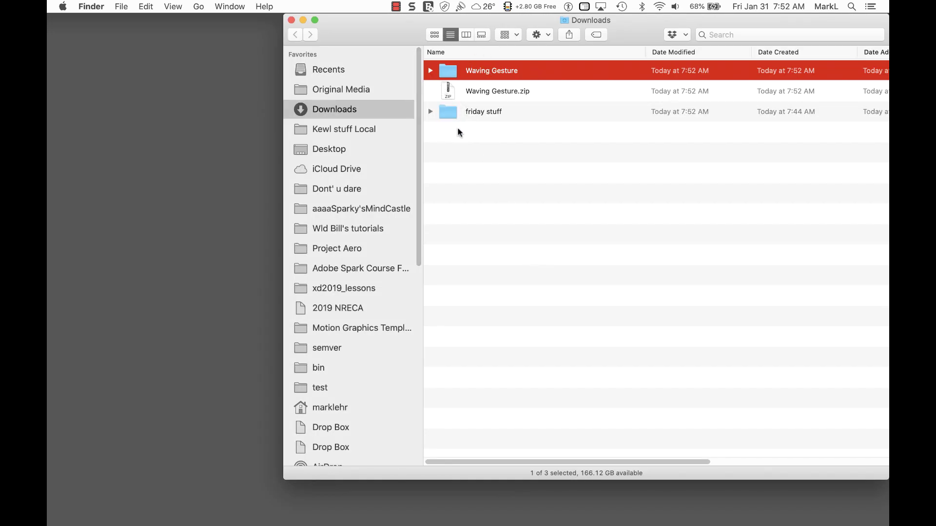
{"action": "left_click", "coordinate": [430, 72]}
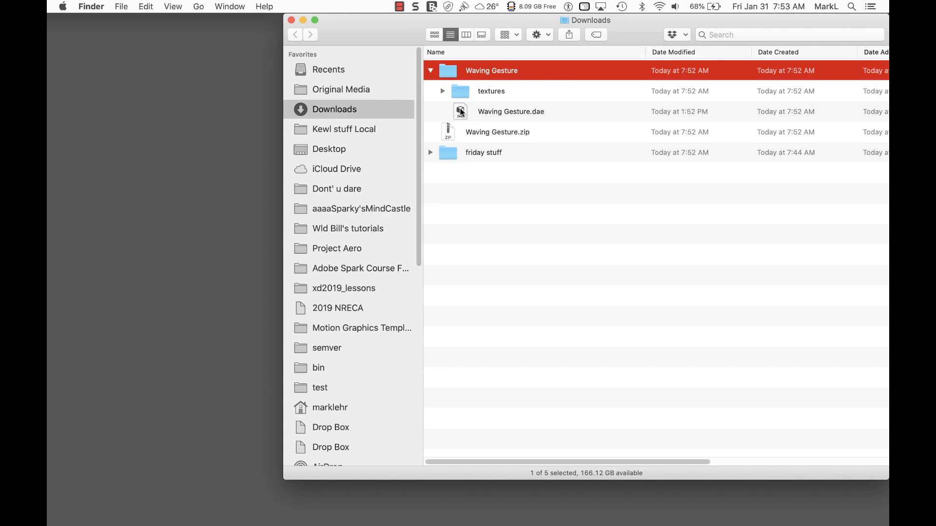
{"action": "left_click_drag", "start_coordinate": [461, 111], "coordinate": [541, 518]}
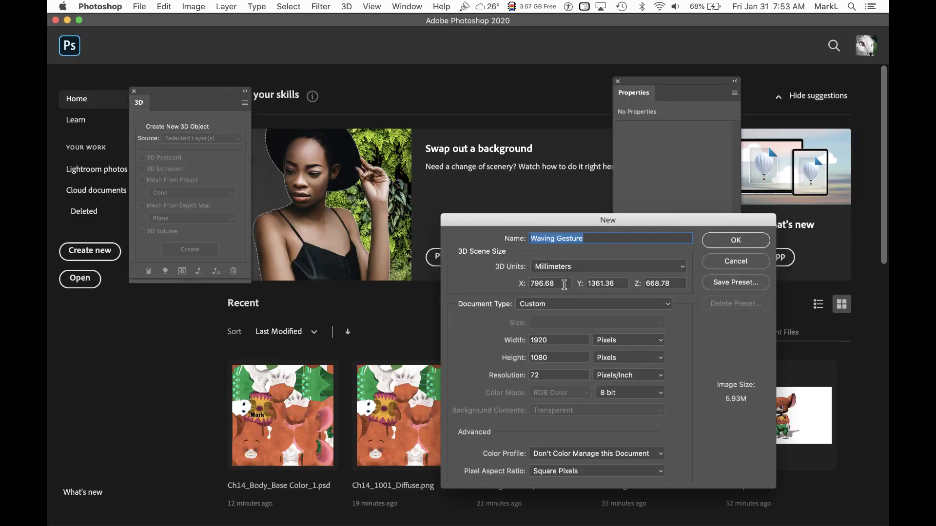
- Create the 3D scene with Pixels as the 3D units and an X size of 300
{"action": "left_click_drag", "start_coordinate": [564, 284], "coordinate": [467, 291]}
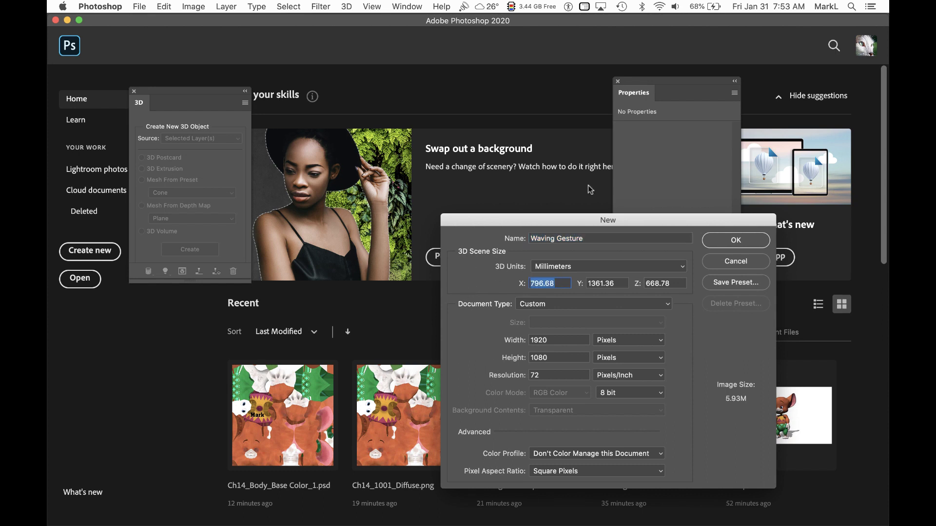
{"action": "left_click", "coordinate": [557, 263]}
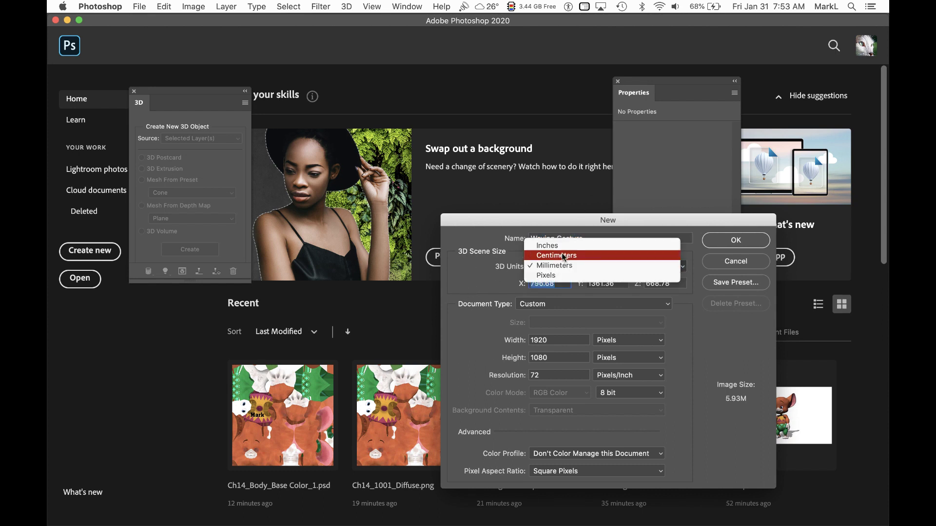
{"action": "left_click", "coordinate": [561, 266]}
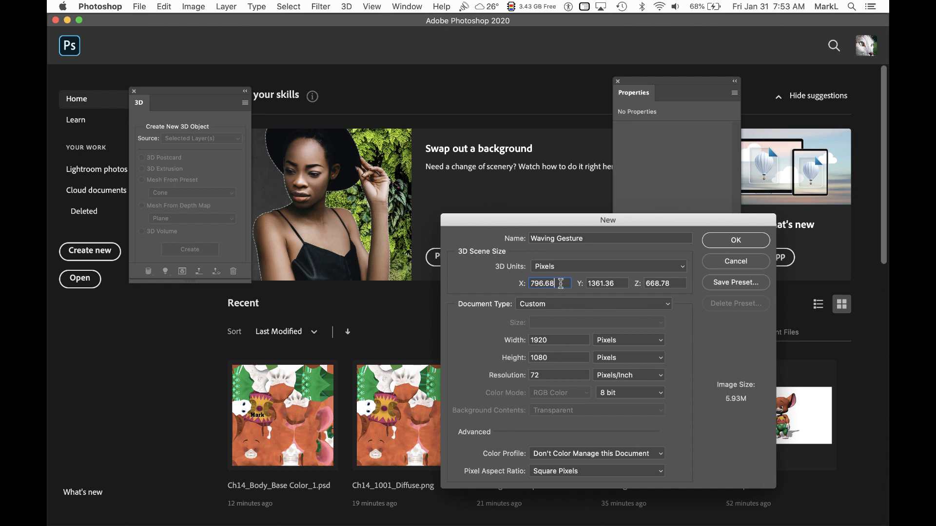
{"action": "left_click_drag", "start_coordinate": [559, 284], "coordinate": [519, 287]}
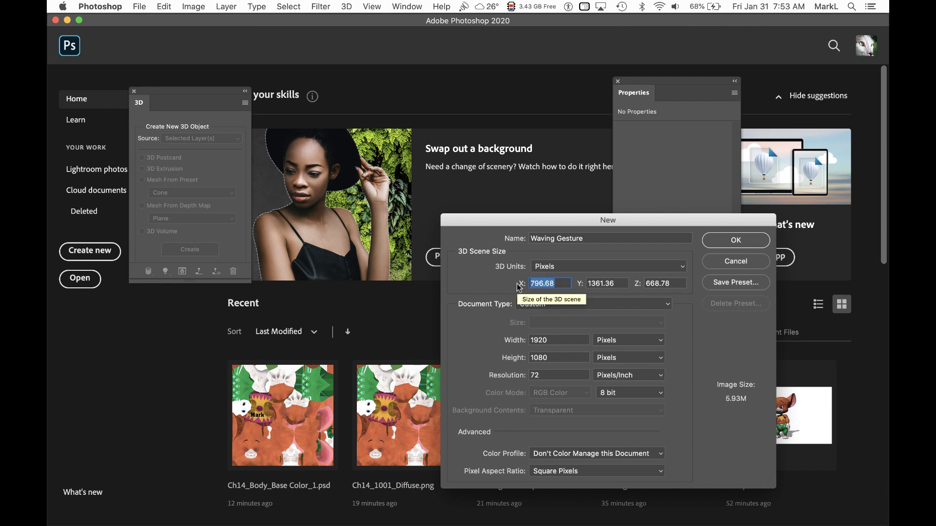
{"action": "type", "text": "300"}
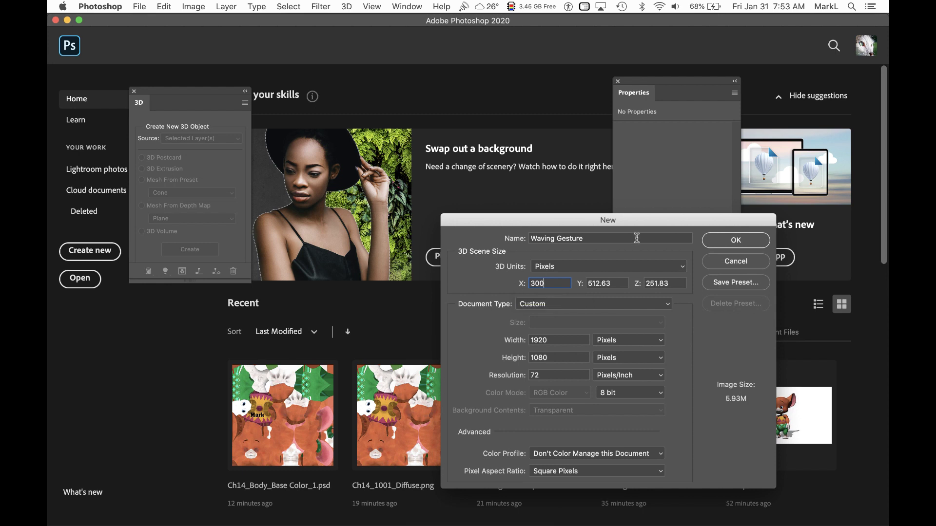
{"action": "left_click", "coordinate": [742, 245]}
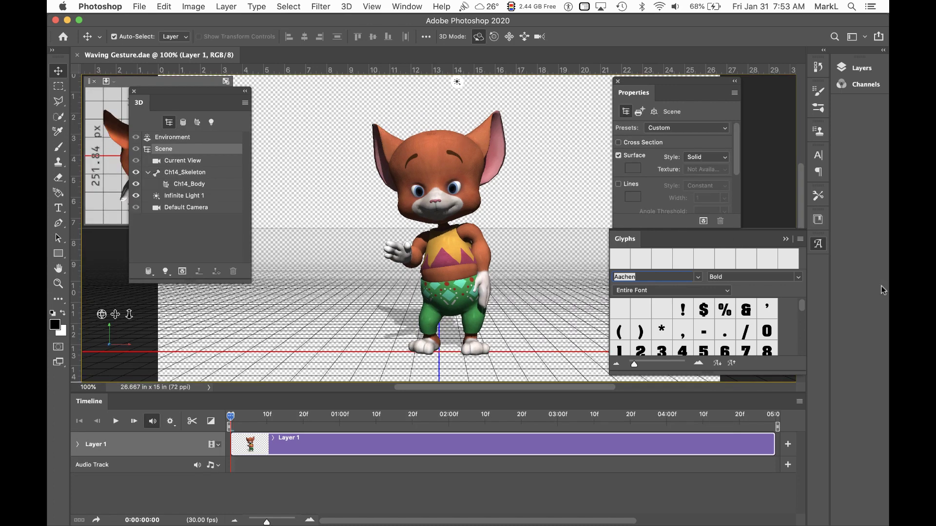
- Close the Glyphs panel and reset the layout to the 3D workspace
{"action": "left_click", "coordinate": [819, 246]}
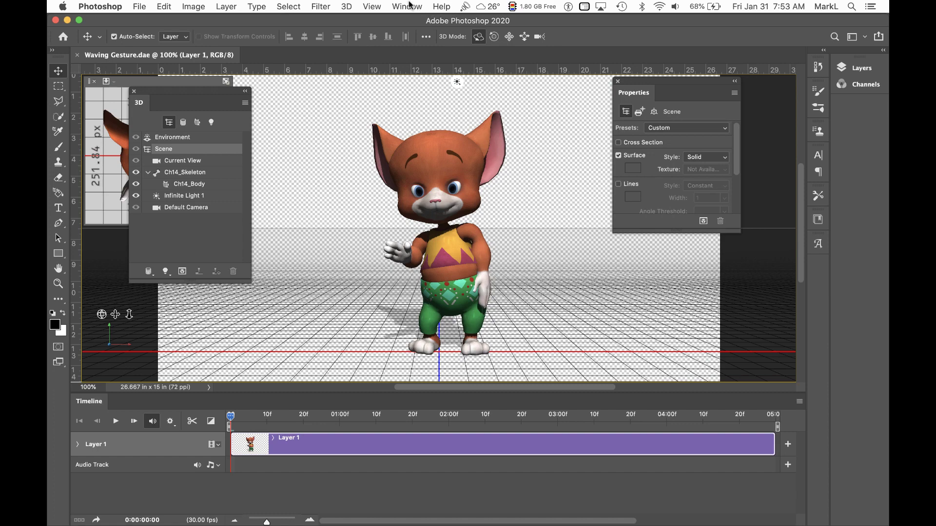
{"action": "left_click", "coordinate": [408, 6]}
{"action": "mouse_move", "coordinate": [417, 31]}
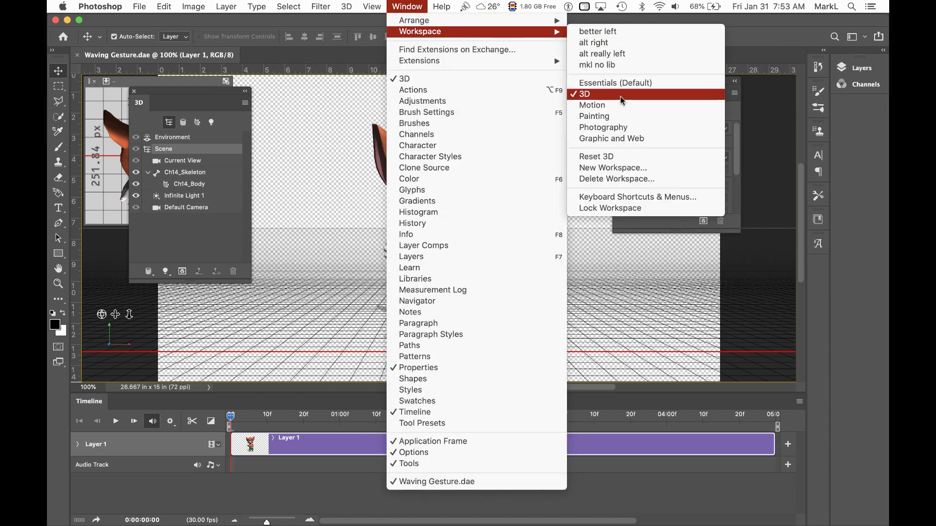
{"action": "left_click", "coordinate": [637, 156]}
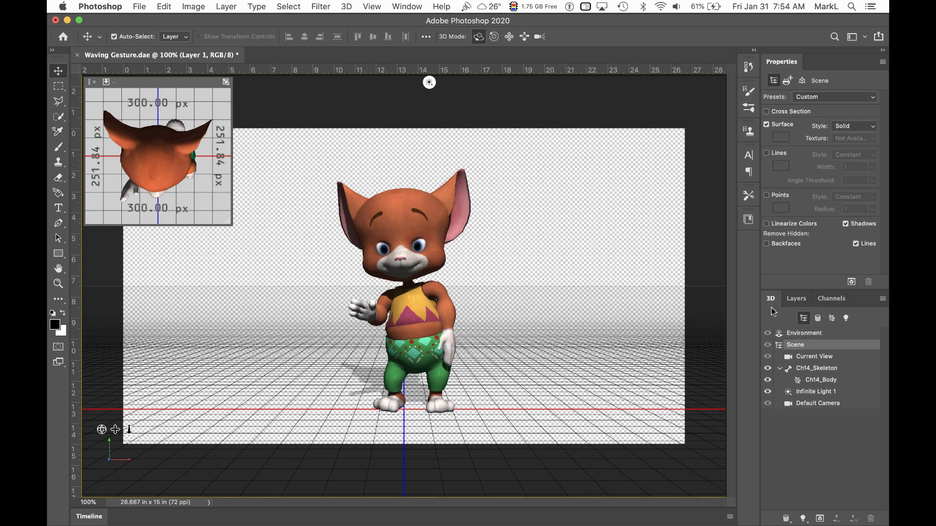
- Float the 3D and Properties panels as one group, then orbit and pan the camera
{"action": "left_click_drag", "start_coordinate": [771, 299], "coordinate": [540, 113]}
{"action": "left_click_drag", "start_coordinate": [783, 63], "coordinate": [594, 289]}
{"action": "left_click_drag", "start_coordinate": [558, 149], "coordinate": [561, 146]}
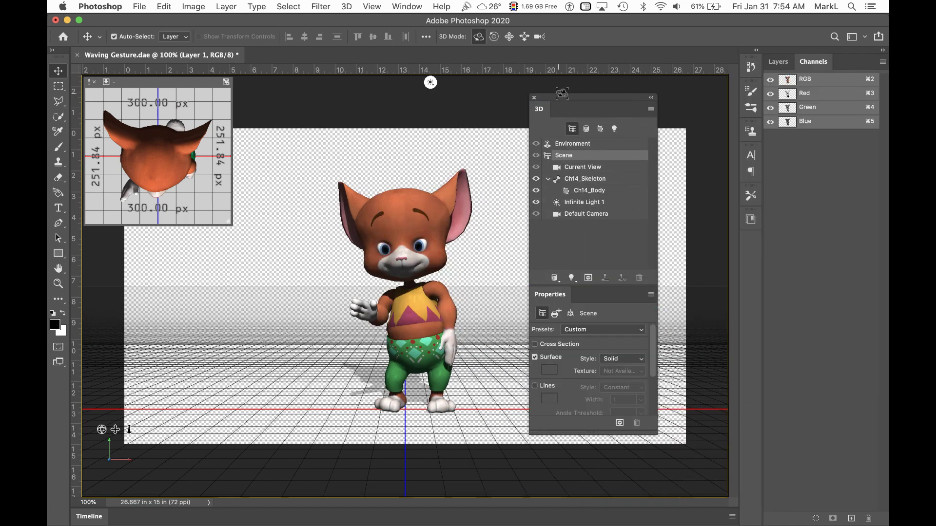
{"action": "left_click_drag", "start_coordinate": [572, 96], "coordinate": [553, 74]}
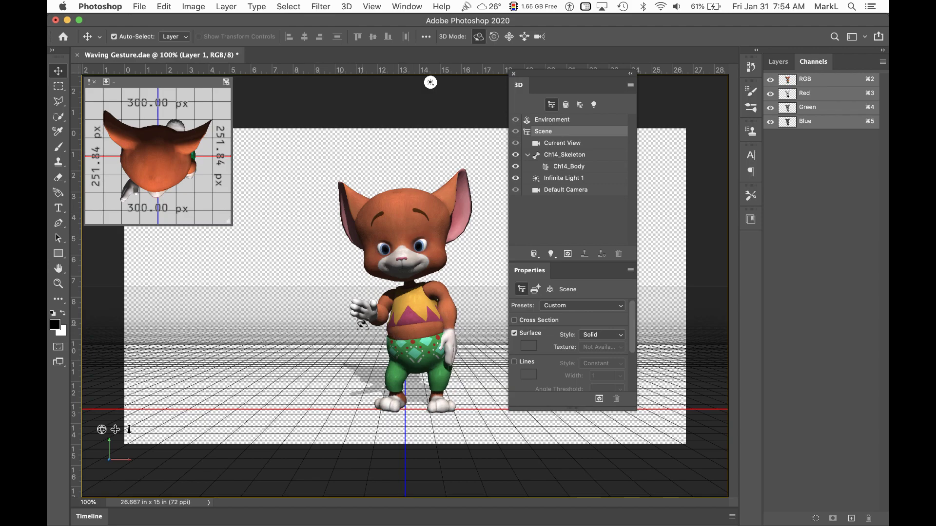
{"action": "left_click_drag", "start_coordinate": [364, 317], "coordinate": [293, 387]}
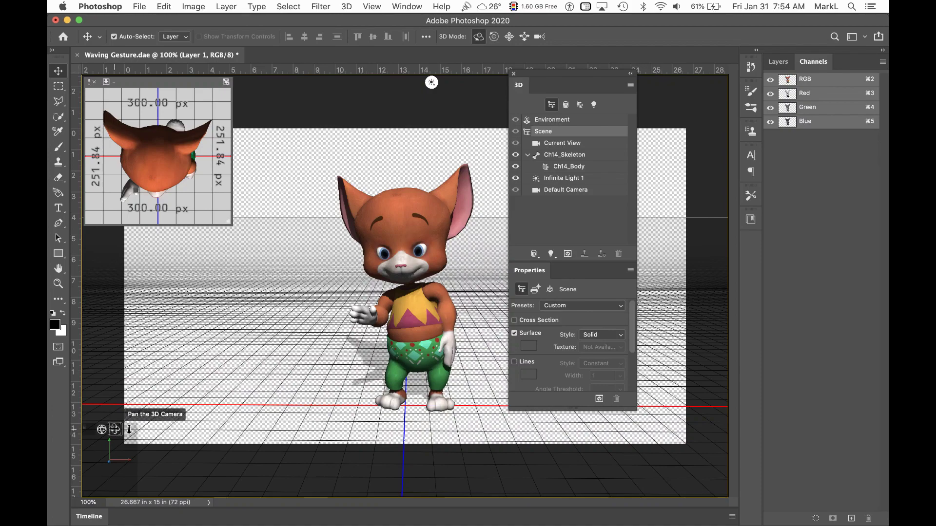
{"action": "mouse_move", "coordinate": [115, 429]}
{"action": "left_mouse_down"}
{"action": "mouse_move", "coordinate": [96, 416]}
{"action": "mouse_move", "coordinate": [131, 429]}
{"action": "left_mouse_up"}
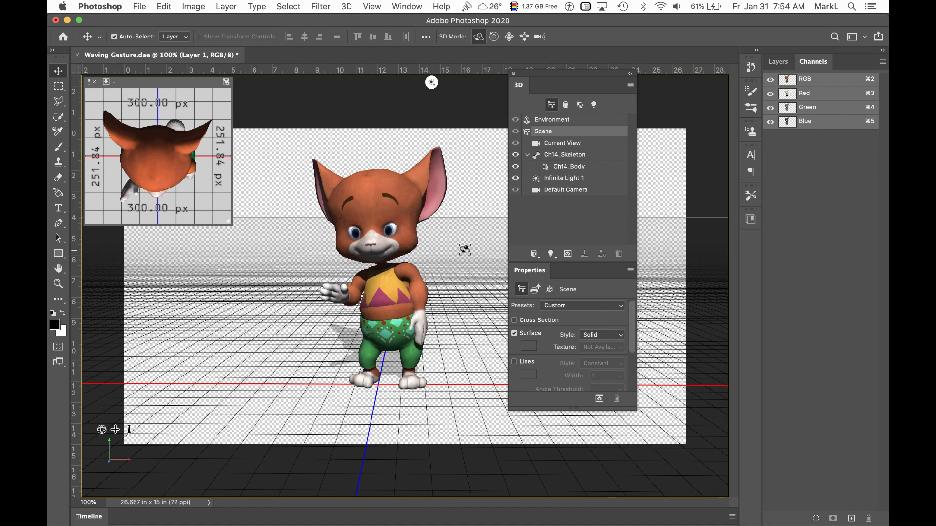
- Show the Timeline panel and move the playhead to frame 7
{"action": "left_click", "coordinate": [413, 6]}
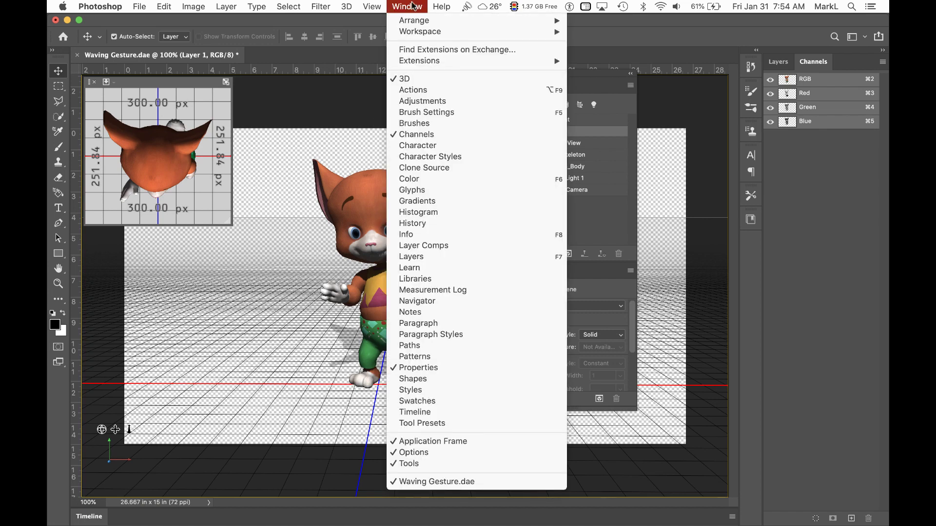
{"action": "left_click", "coordinate": [509, 414]}
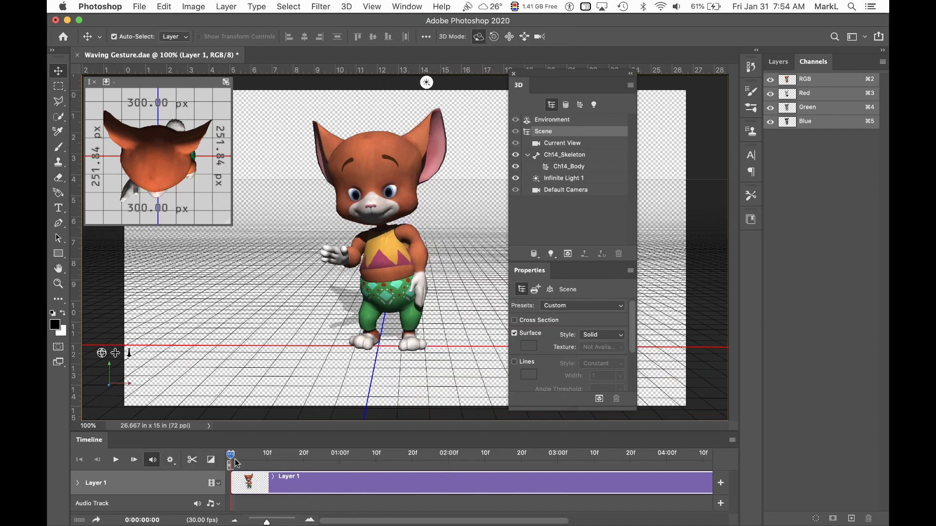
{"action": "left_click_drag", "start_coordinate": [232, 457], "coordinate": [255, 455]}
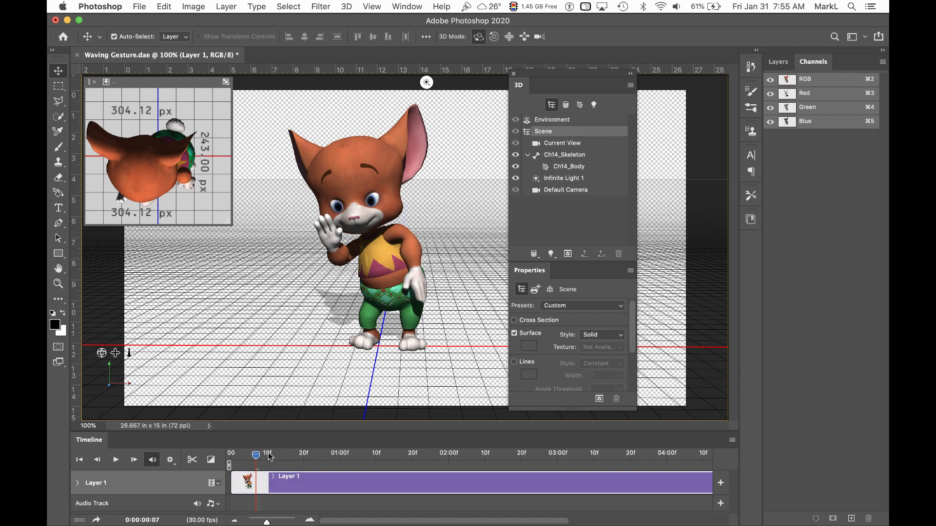
- Export the 3D layer with Wavefront|OBJ as the 3D file format
{"action": "left_click", "coordinate": [347, 7]}
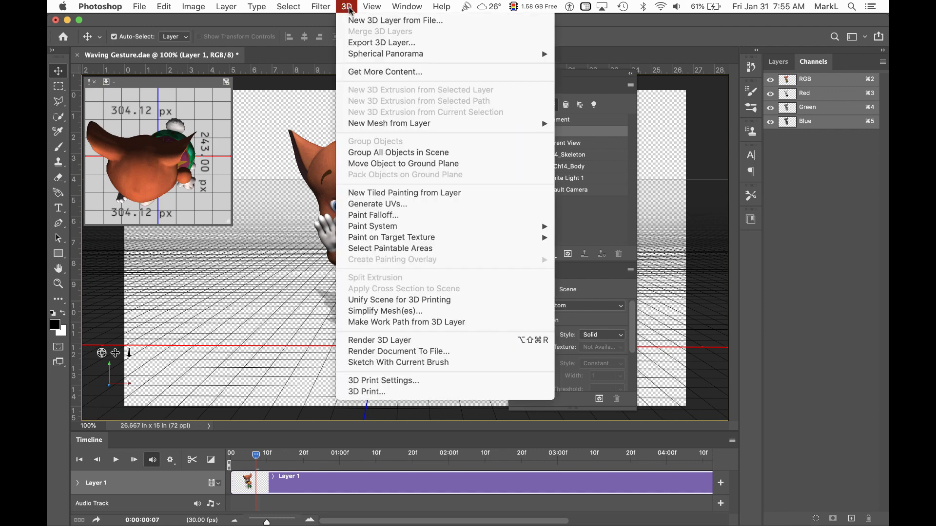
{"action": "left_click", "coordinate": [364, 43]}
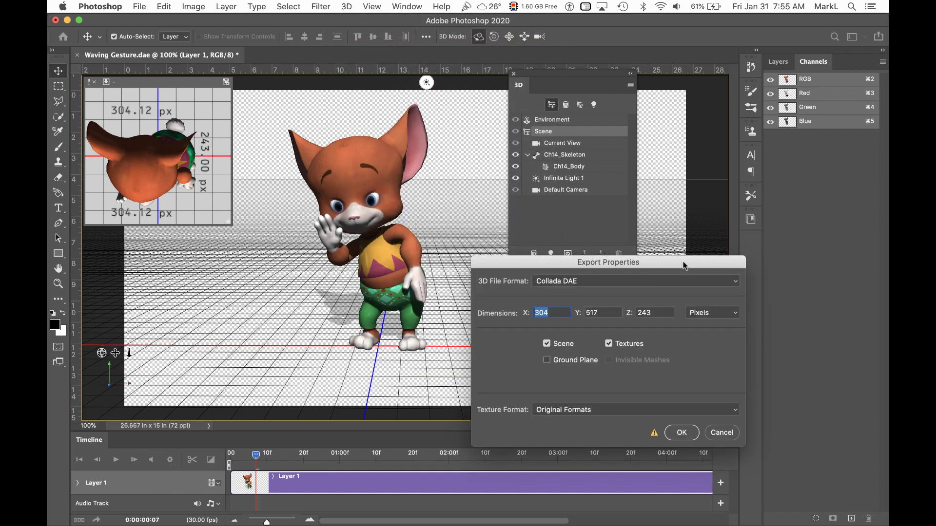
{"action": "left_click", "coordinate": [736, 282]}
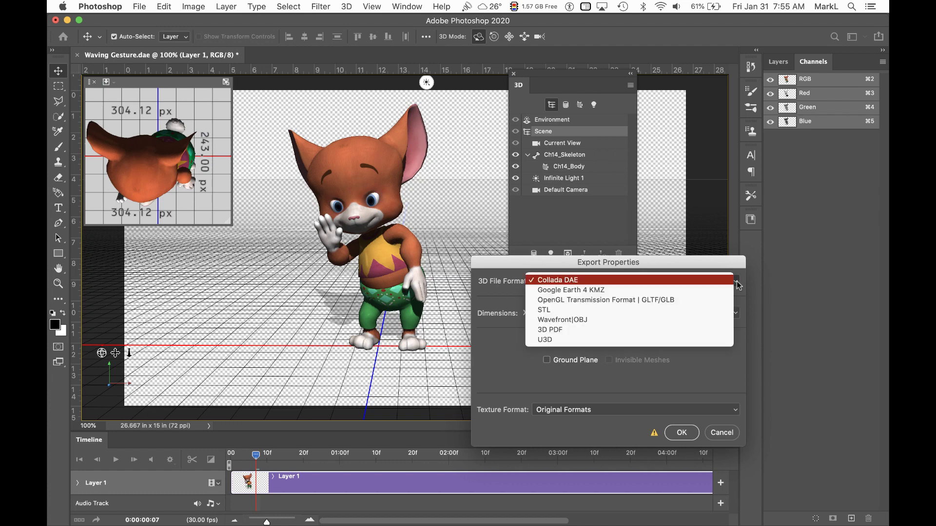
{"action": "left_click", "coordinate": [707, 320]}
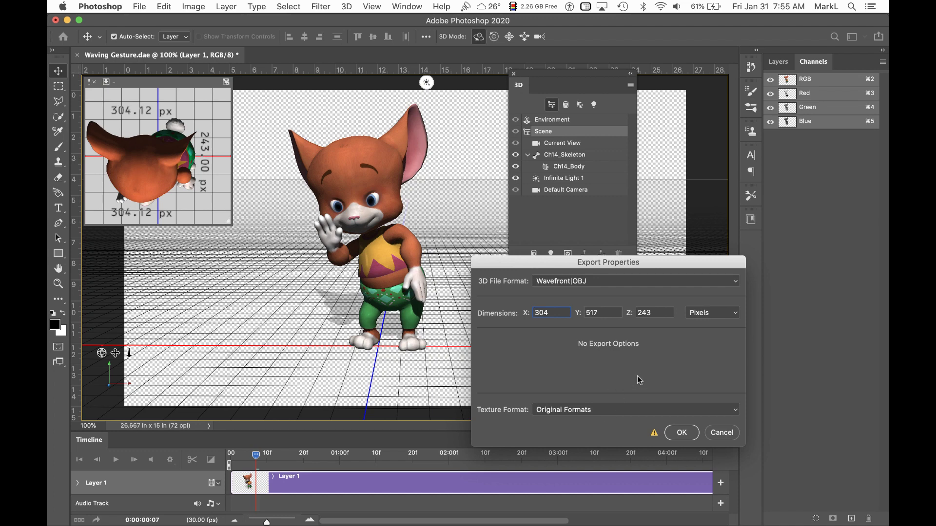
{"action": "left_click", "coordinate": [680, 433]}
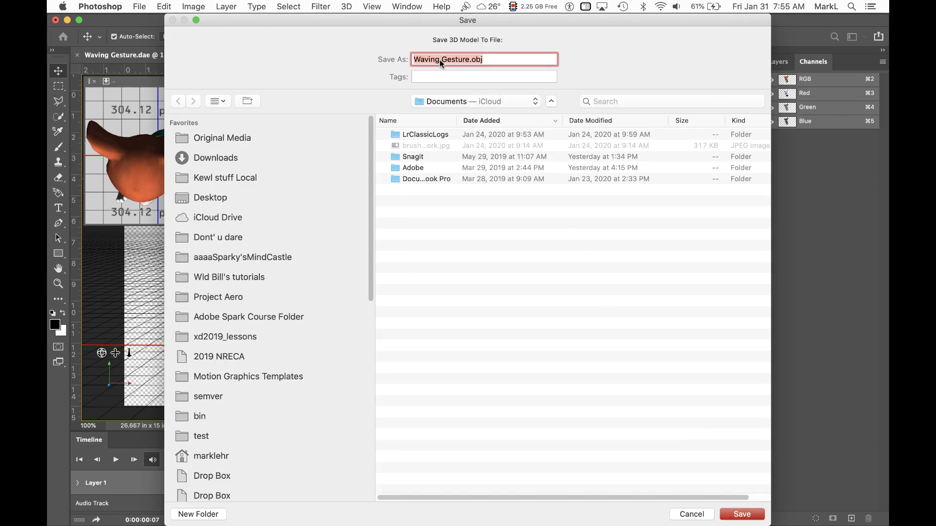
- Prefix the file name with 'mkl' and save the OBJ into Downloads > Waving Gesture
{"action": "left_click", "coordinate": [414, 59]}
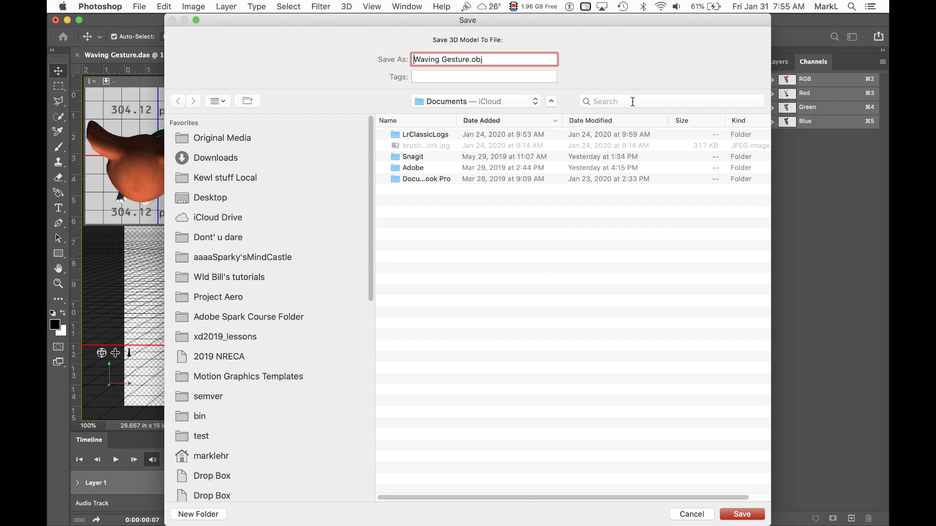
{"action": "type", "text": "mkl"}
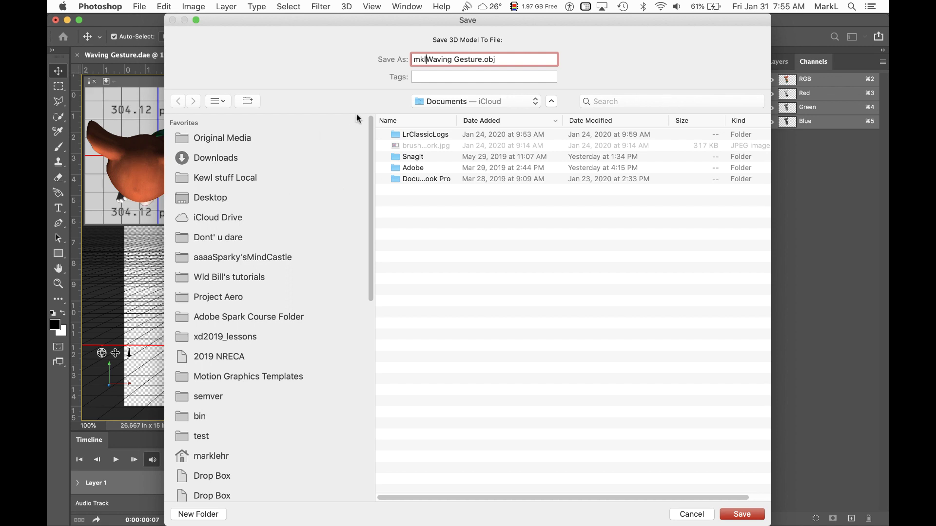
{"action": "left_click", "coordinate": [461, 102]}
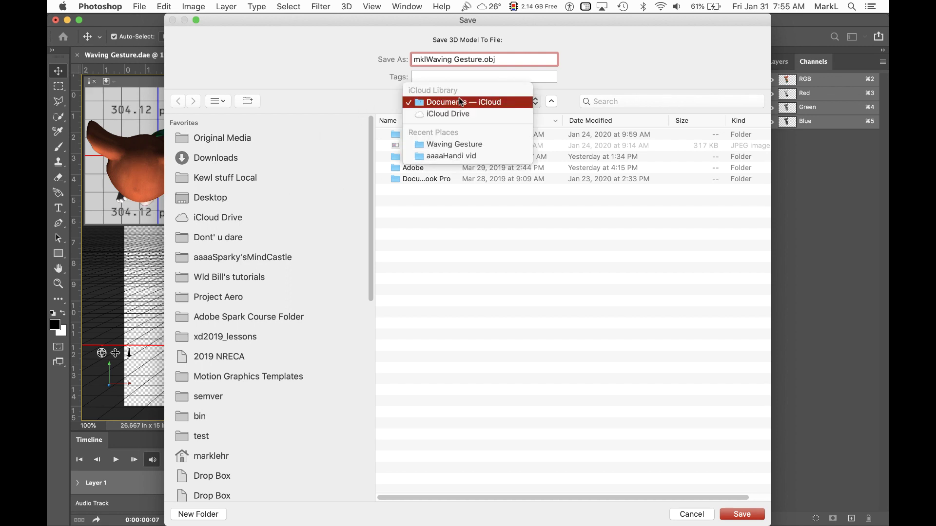
{"action": "left_click", "coordinate": [461, 102]}
{"action": "left_click", "coordinate": [209, 157]}
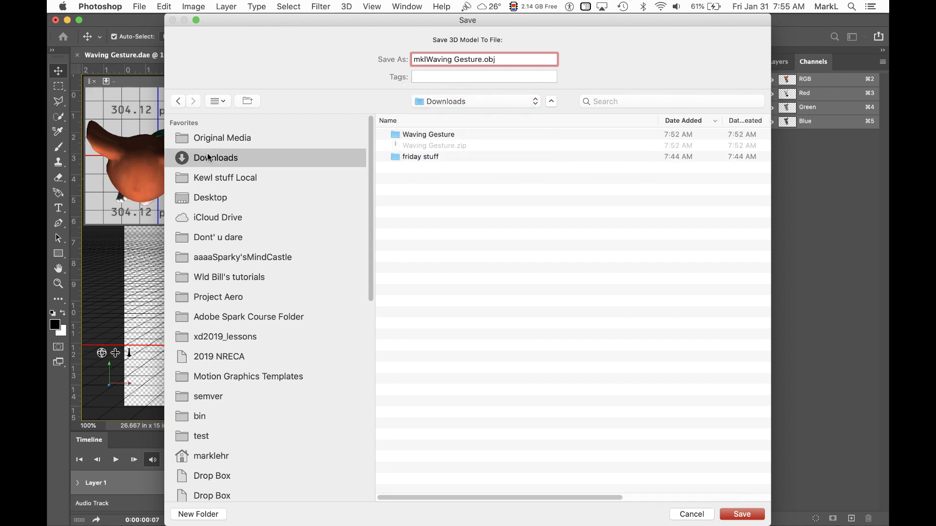
{"action": "left_click", "coordinate": [393, 137]}
{"action": "double_click", "coordinate": [393, 136]}
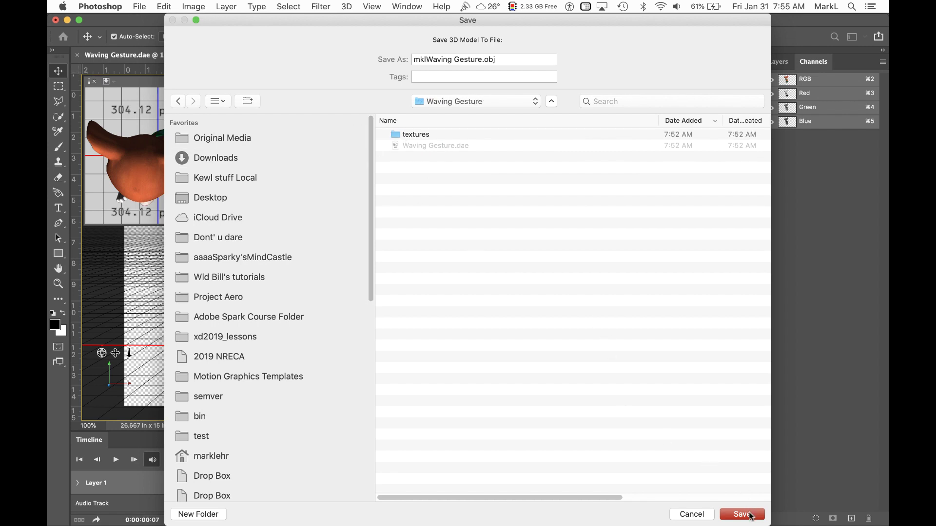
{"action": "left_click", "coordinate": [751, 516]}
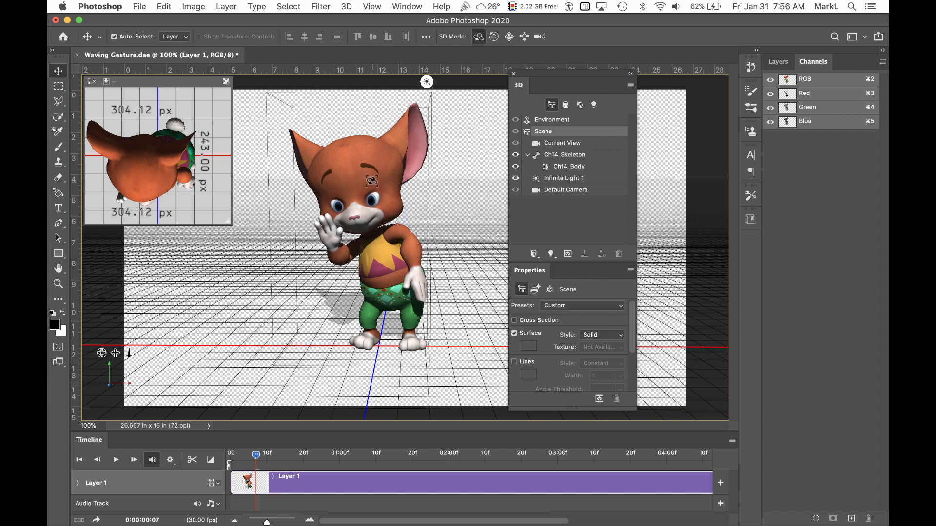
- Quit Photoshop, saving Waving Gesture.psd with maximum compatibility, then hide the app to reveal Finder
{"action": "left_click", "coordinate": [93, 5]}
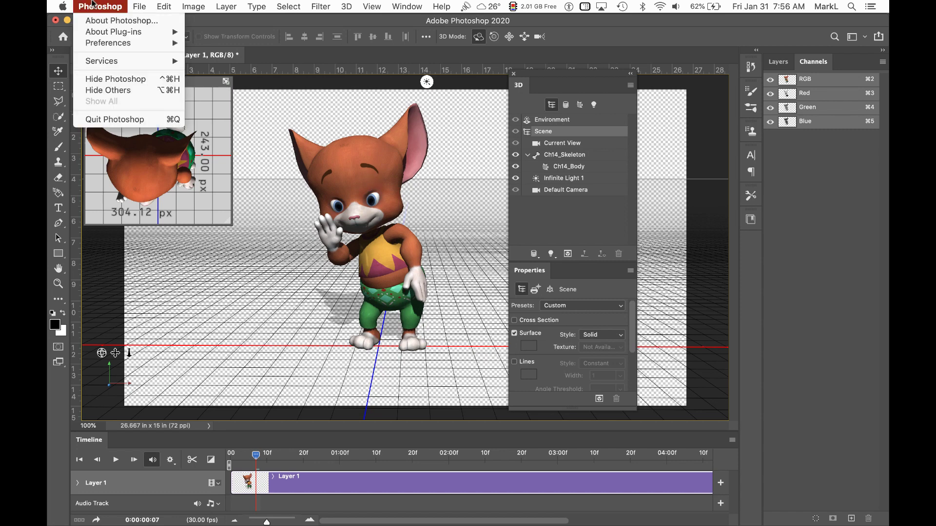
{"action": "left_click", "coordinate": [99, 119]}
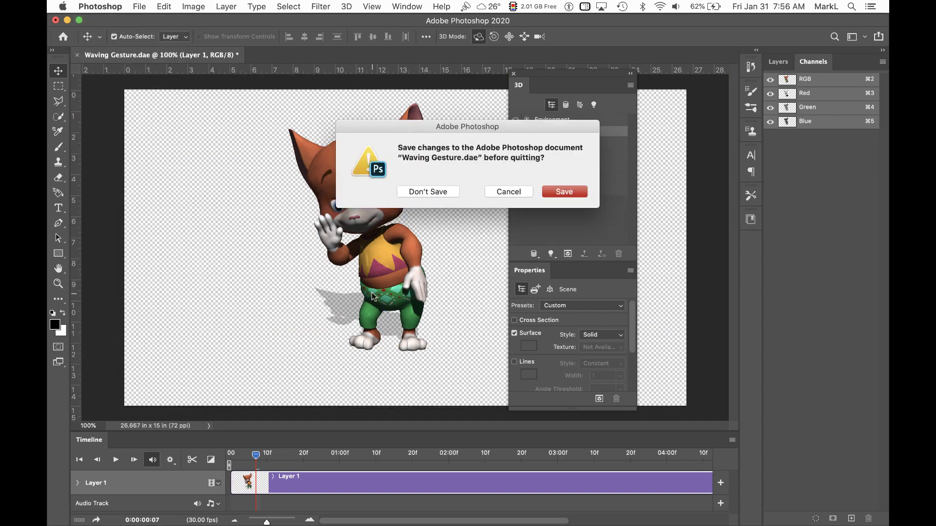
{"action": "left_click", "coordinate": [561, 192]}
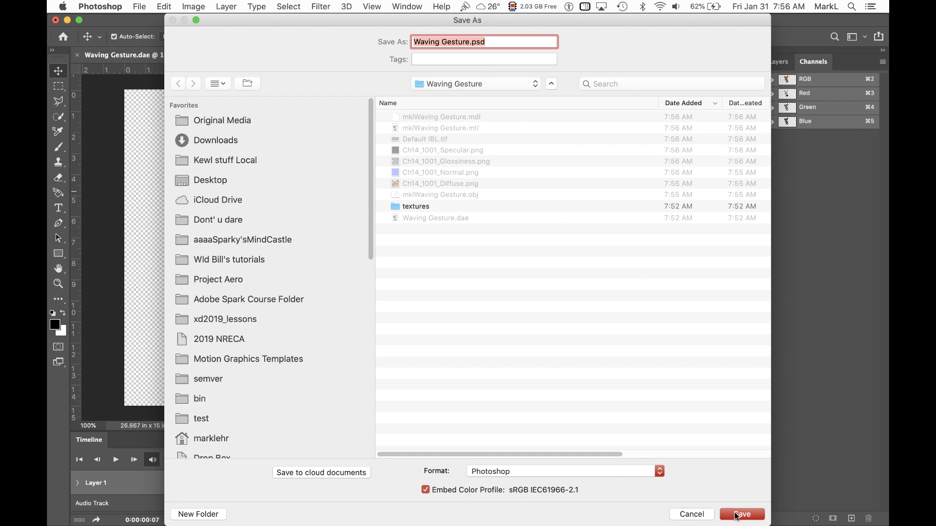
{"action": "left_click", "coordinate": [737, 515]}
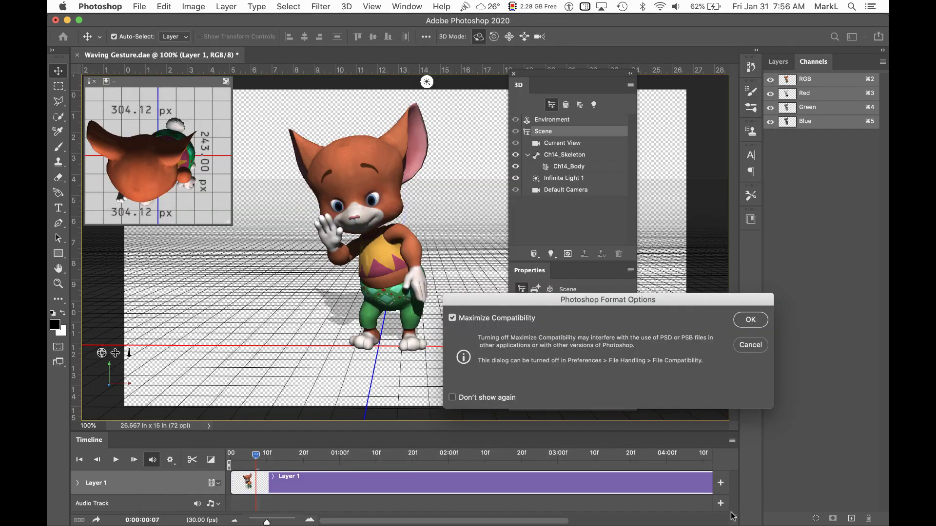
{"action": "left_click", "coordinate": [750, 321]}
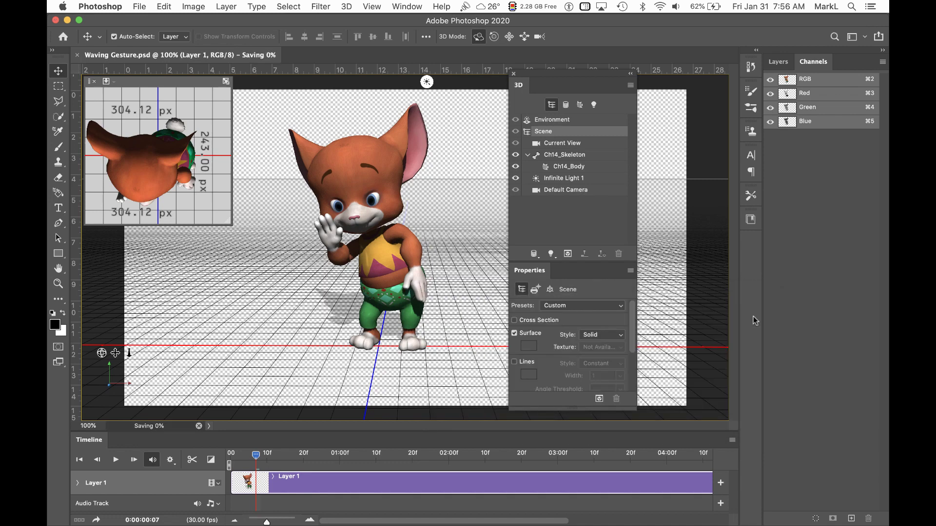
{"action": "key", "text": "super+h"}
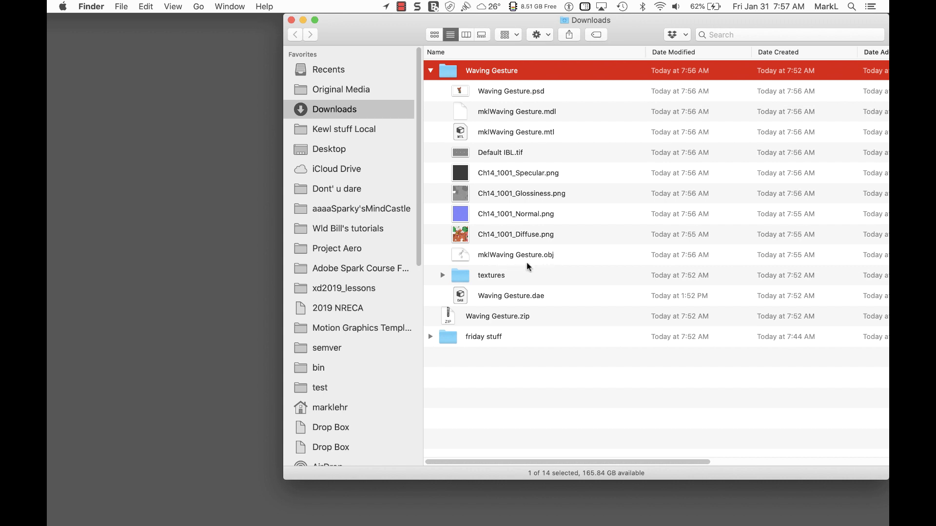
{"action": "mouse_move", "coordinate": [532, 525]}
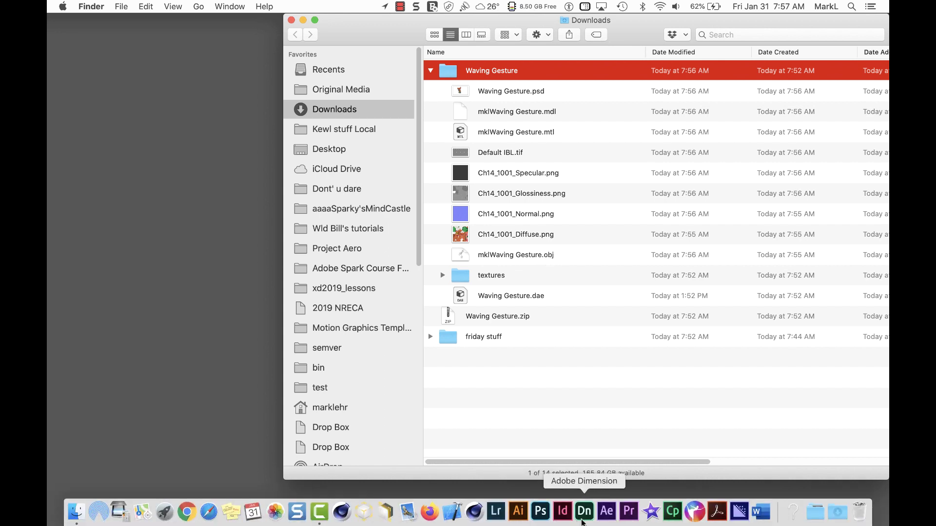
- Start a new Dimension scene and import Downloads/Waving Gesture/mklWaving Gesture.obj as a 3D model
{"action": "left_click", "coordinate": [583, 511]}
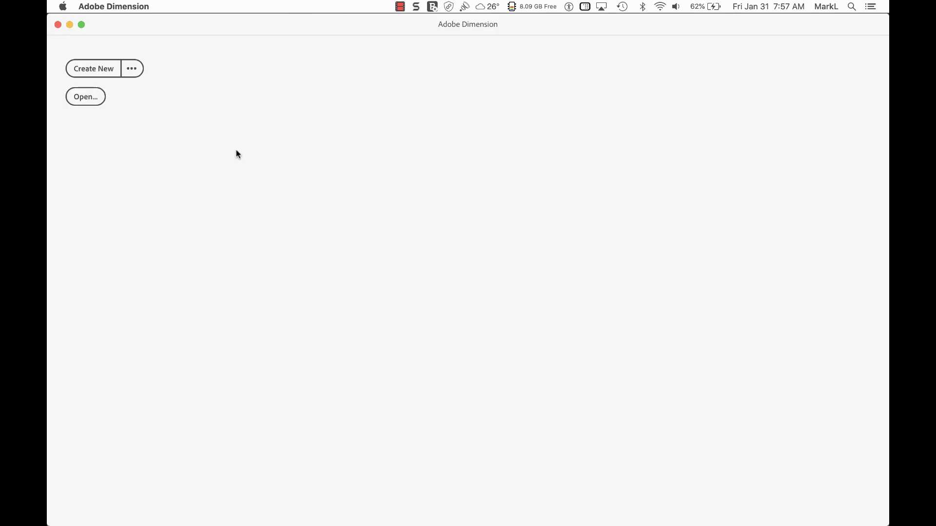
{"action": "left_click", "coordinate": [88, 72]}
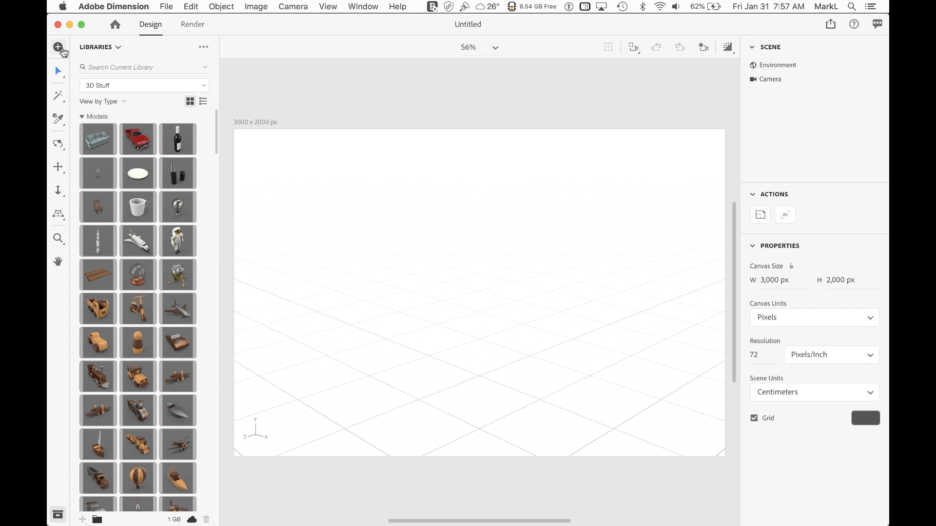
{"action": "left_click", "coordinate": [166, 6]}
{"action": "mouse_move", "coordinate": [228, 159]}
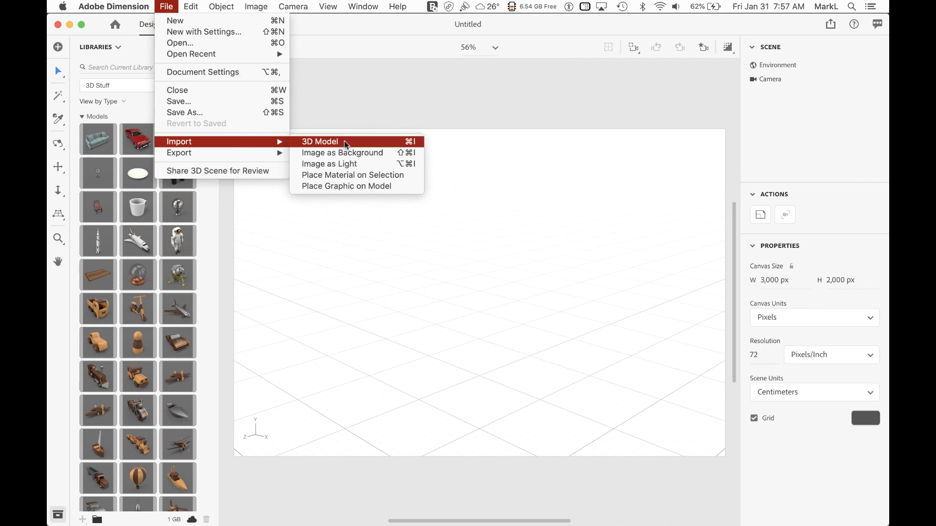
{"action": "left_click", "coordinate": [345, 142]}
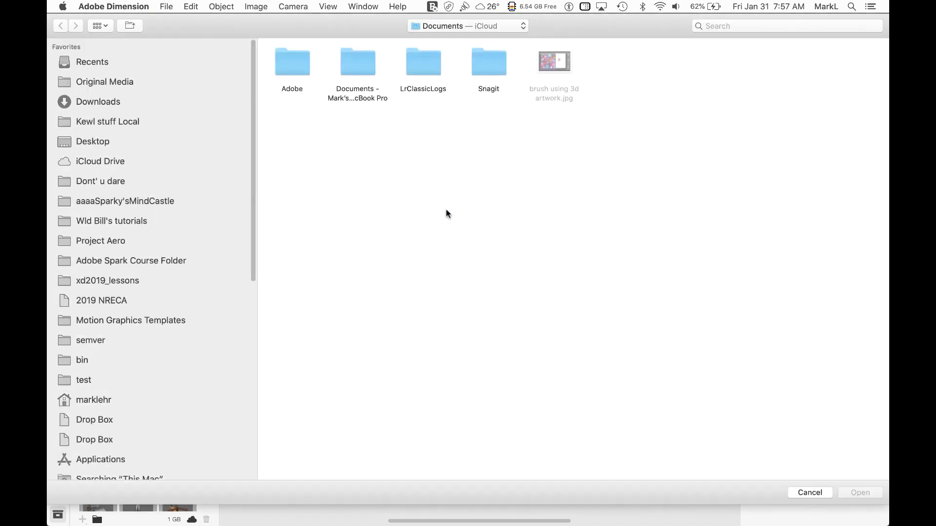
{"action": "left_click", "coordinate": [83, 101]}
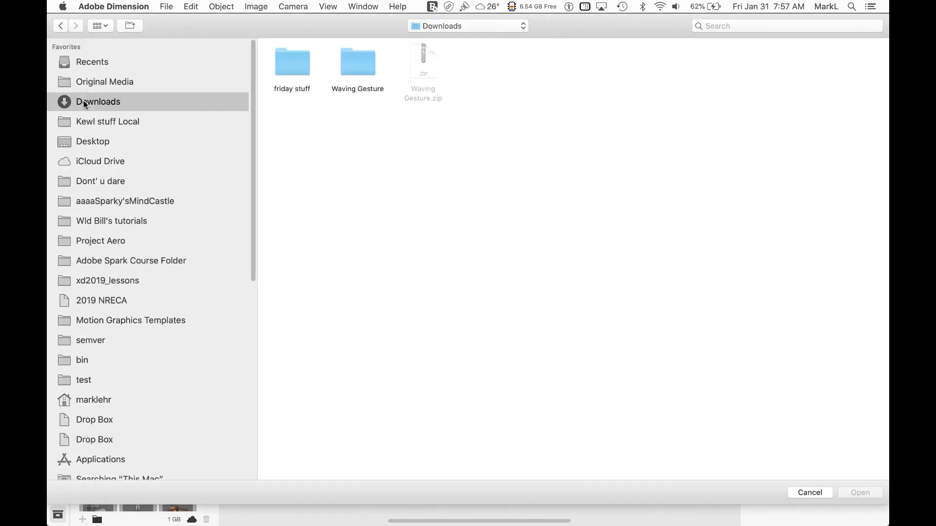
{"action": "left_click", "coordinate": [351, 71]}
{"action": "double_click", "coordinate": [351, 71]}
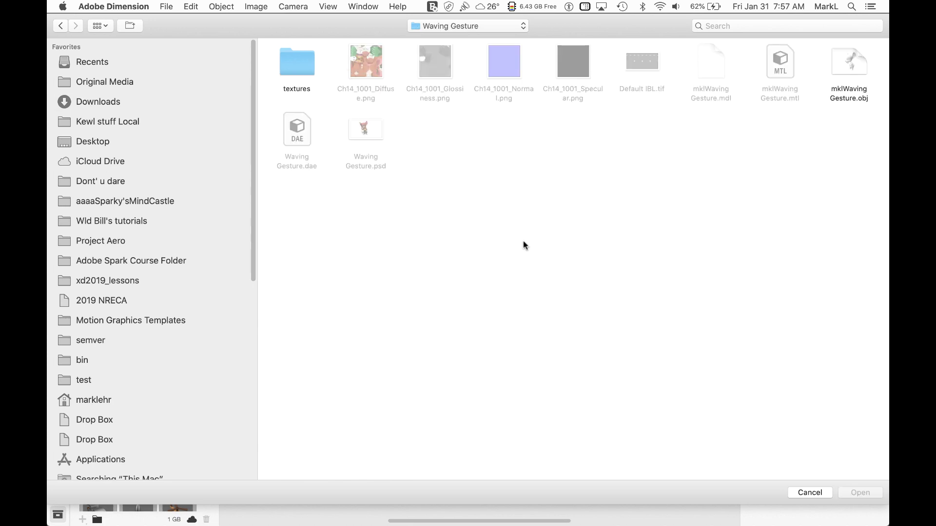
{"action": "double_click", "coordinate": [850, 69]}
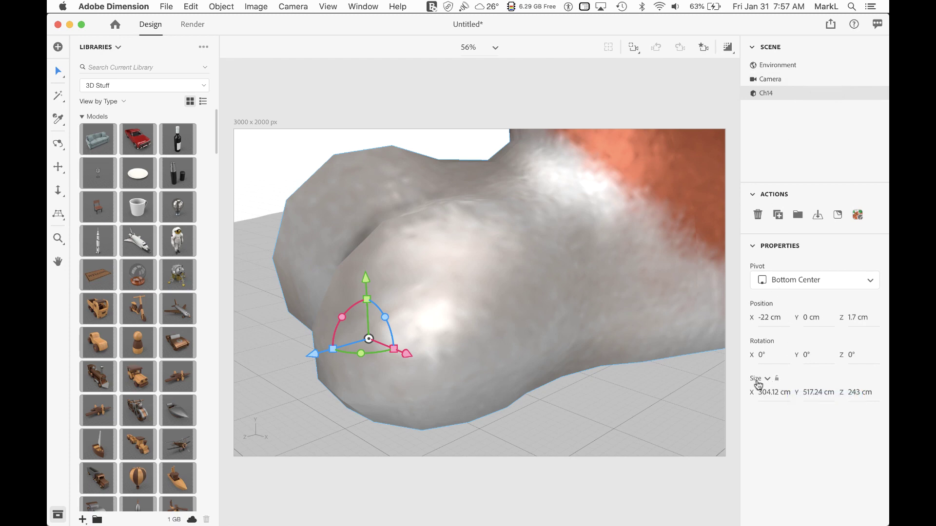
- Lock proportions and set the Ch14 width to 30 cm, giving 30 × 51.02 × 23.97 cm
{"action": "left_click", "coordinate": [778, 380]}
{"action": "left_click", "coordinate": [763, 391]}
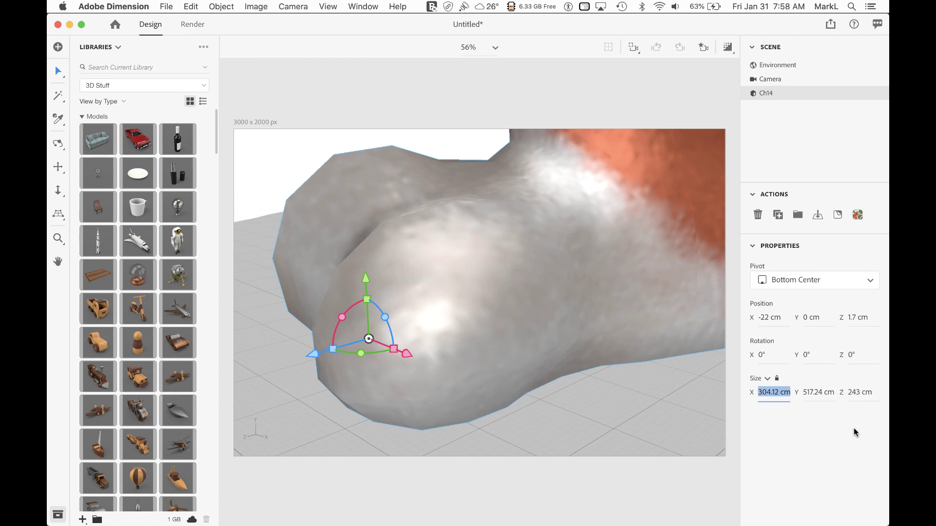
{"action": "type", "text": "30"}
{"action": "key", "text": "Return"}
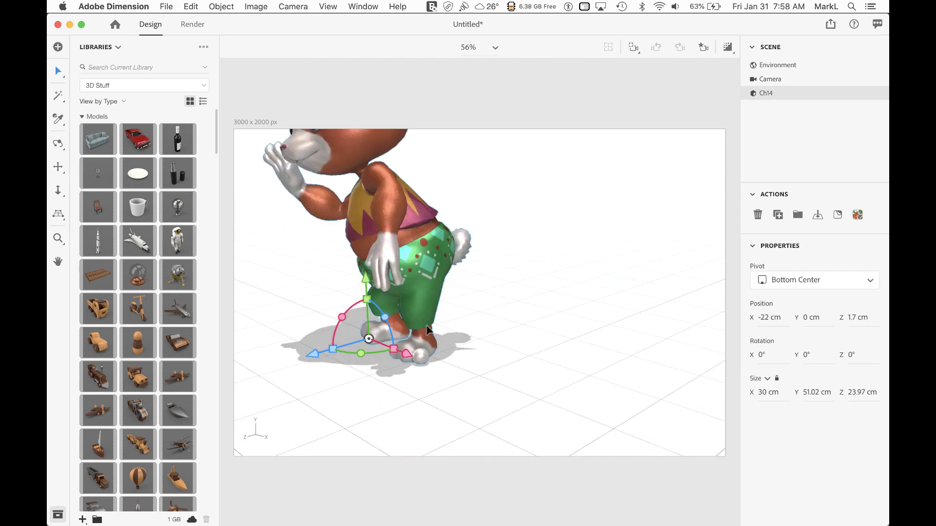
- Orbit, pan and dolly the camera until the mouse stands front-facing near the canvas centre
{"action": "left_click_drag", "start_coordinate": [495, 287], "coordinate": [506, 312]}
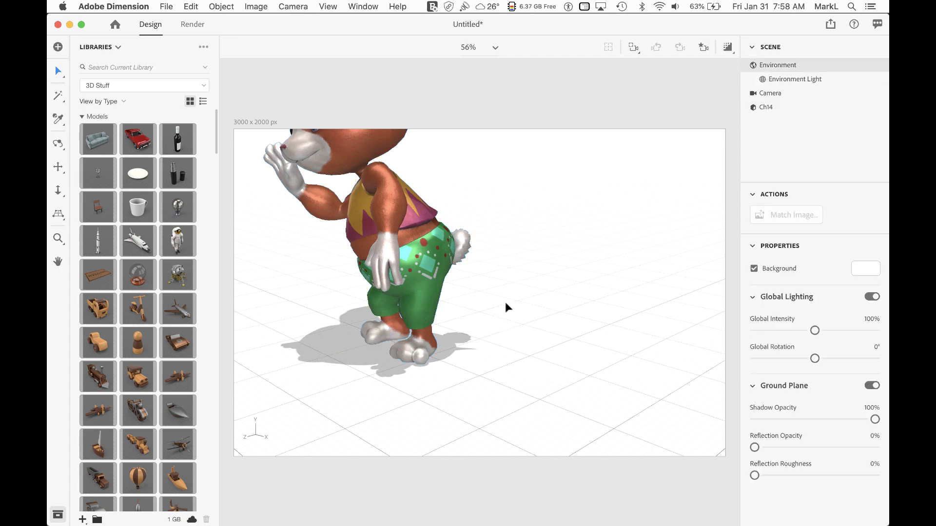
{"action": "left_click_drag", "start_coordinate": [506, 303], "coordinate": [619, 320]}
{"action": "key", "text": "m"}
{"action": "scroll", "coordinate": [650, 351], "scroll_direction": "up", "scroll_amount": 3}
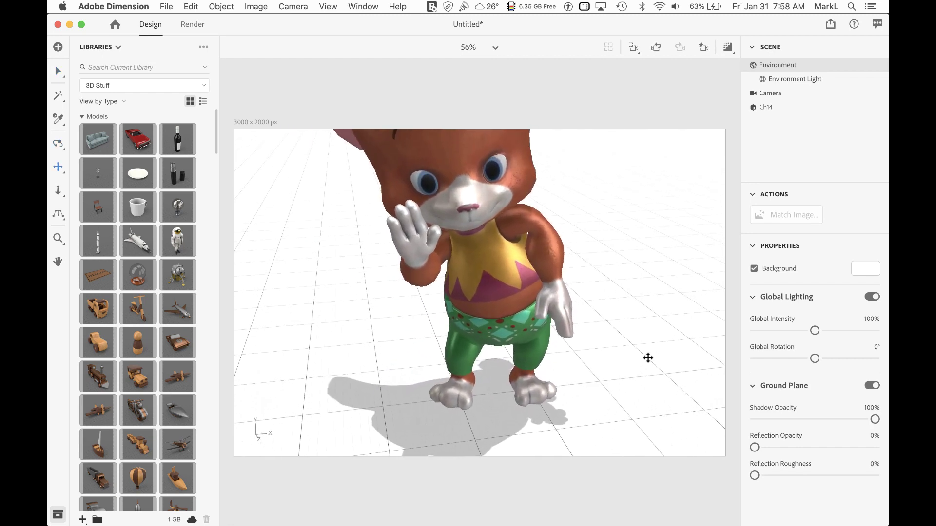
{"action": "middle_click_drag", "start_coordinate": [640, 356], "coordinate": [618, 336]}
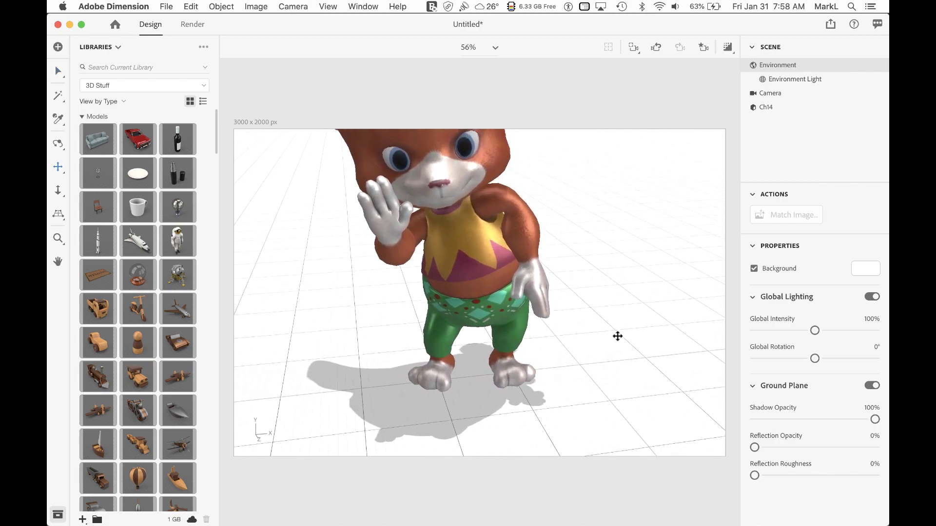
{"action": "left_click_drag", "start_coordinate": [617, 337], "coordinate": [638, 393]}
{"action": "key", "text": "1"}
{"action": "left_click_drag", "start_coordinate": [560, 388], "coordinate": [591, 362]}
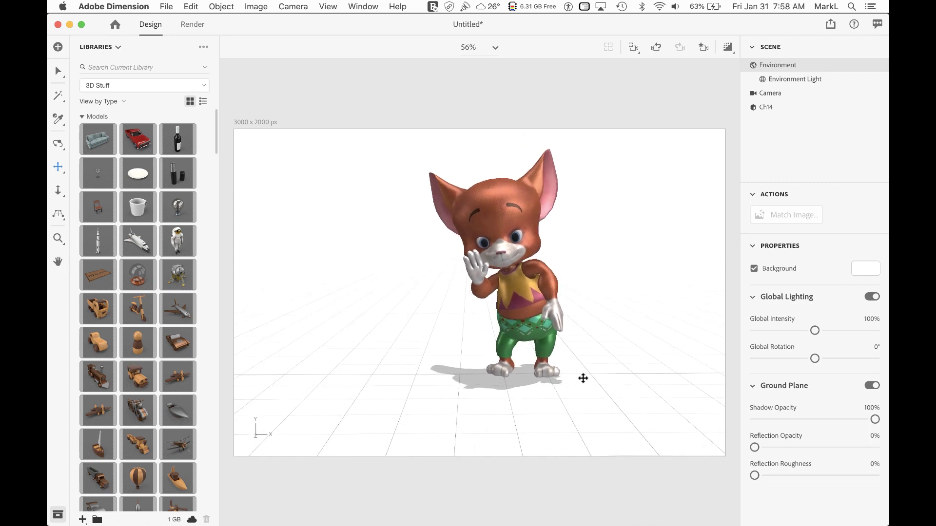
{"action": "key", "text": "3"}
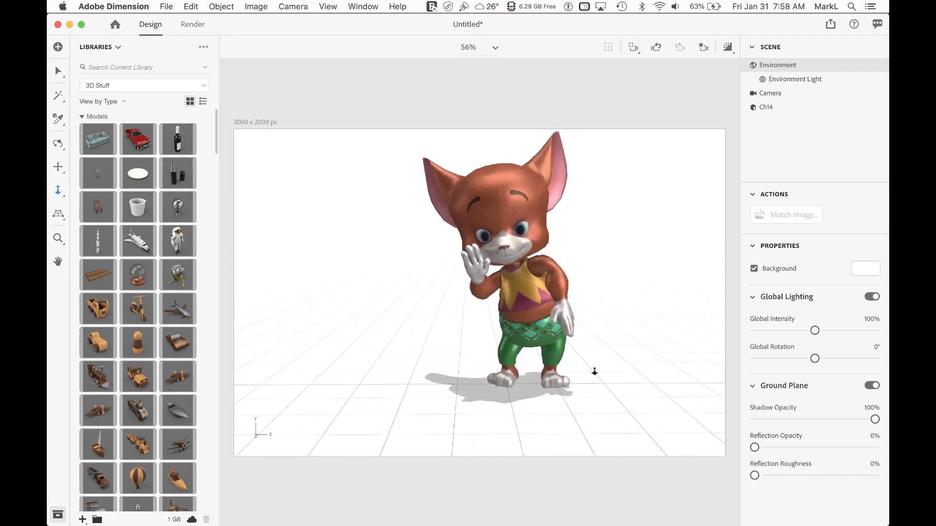
{"action": "key", "text": "2"}
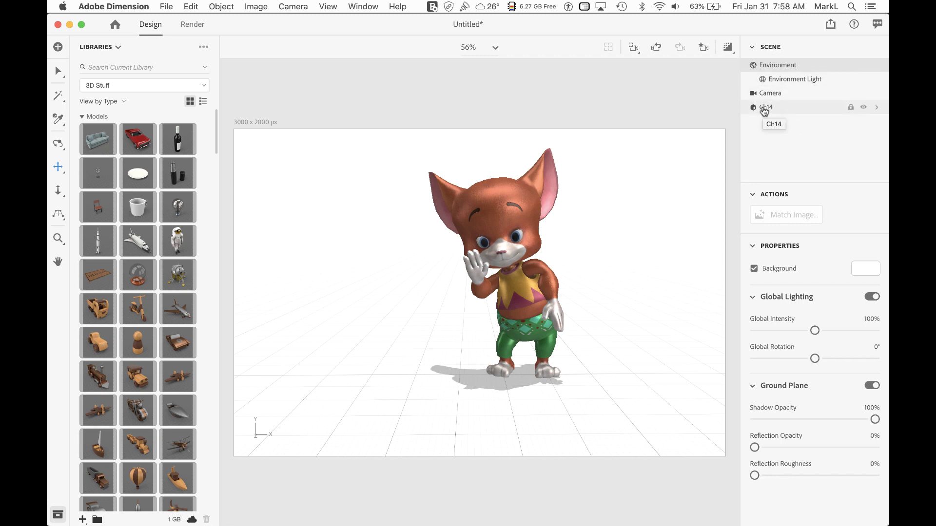
- Select Ch14's body material and send its Base Color texture to Photoshop for editing
{"action": "left_click", "coordinate": [764, 108]}
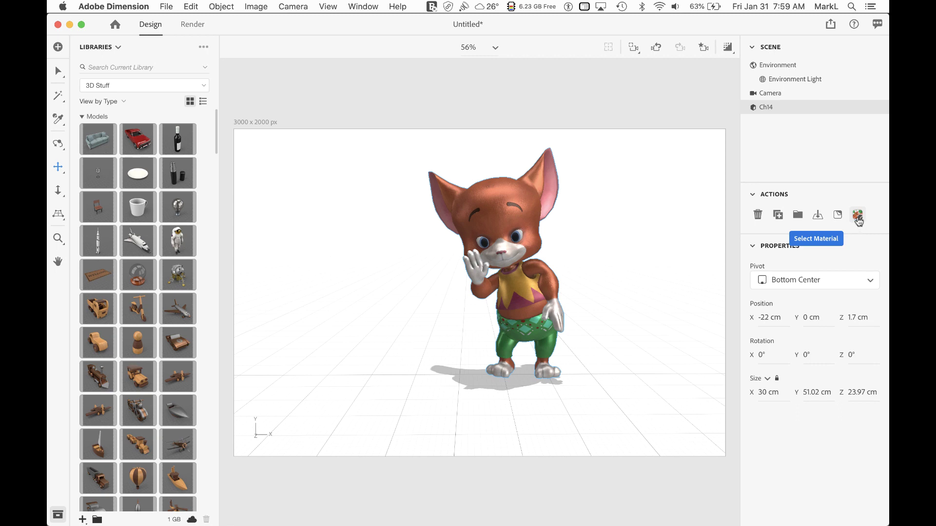
{"action": "left_click", "coordinate": [858, 218]}
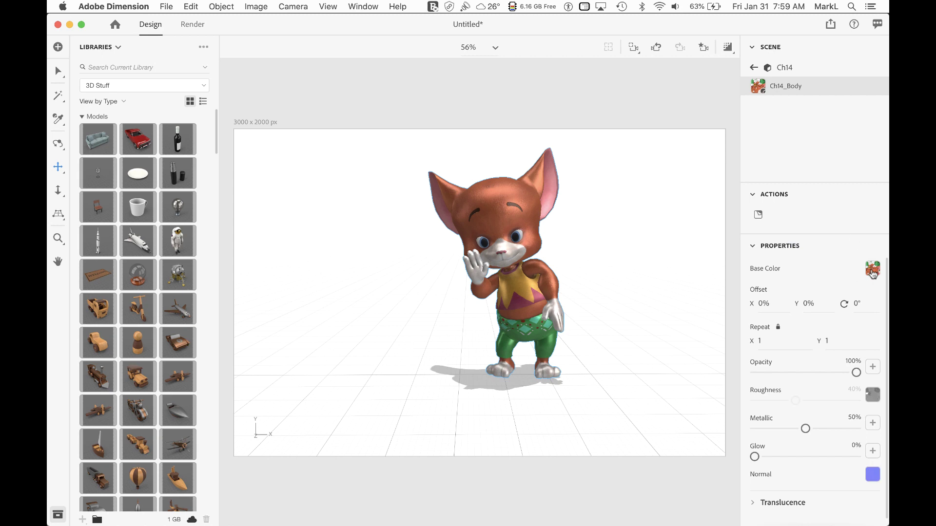
{"action": "left_click", "coordinate": [873, 269]}
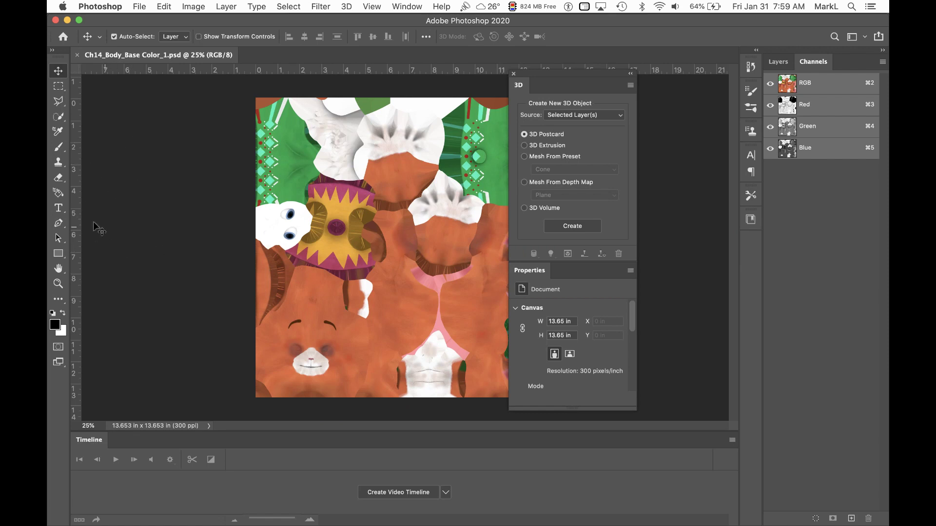
- Add a black 'Mark' text layer and position it over the patterned shirt area
{"action": "left_click", "coordinate": [59, 208]}
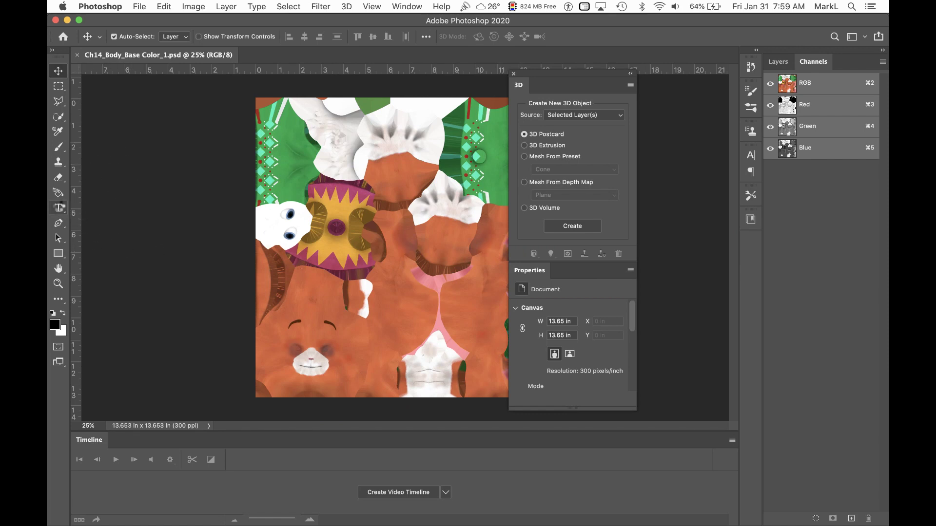
{"action": "left_click", "coordinate": [332, 246]}
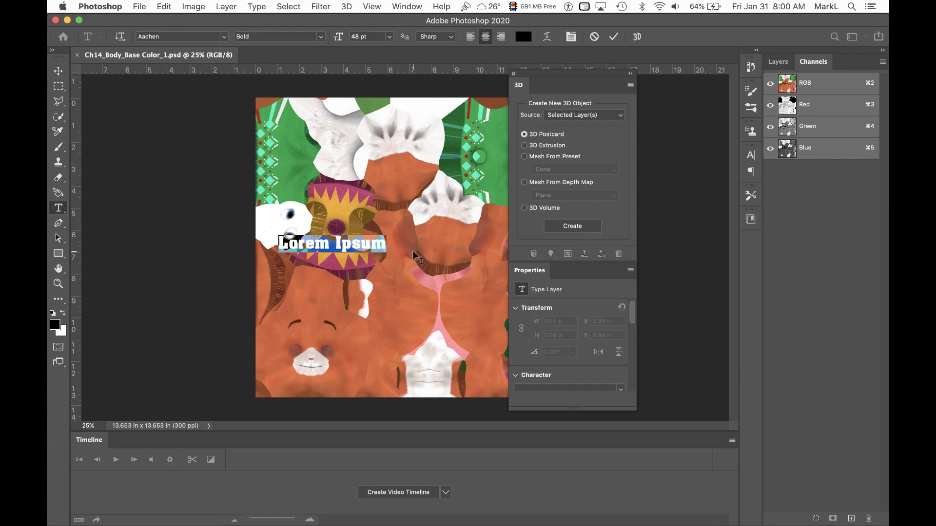
{"action": "type", "text": "Mar"}
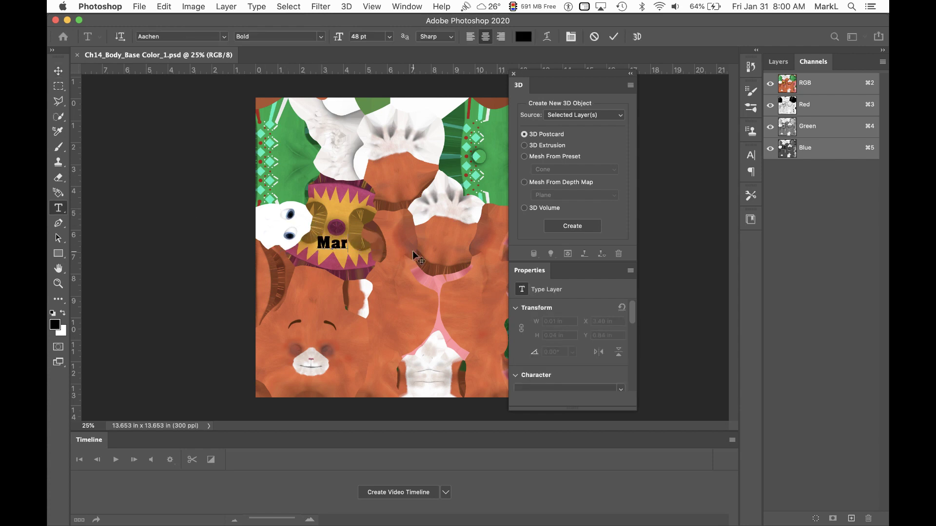
{"action": "type", "text": "k"}
{"action": "left_click", "coordinate": [59, 72]}
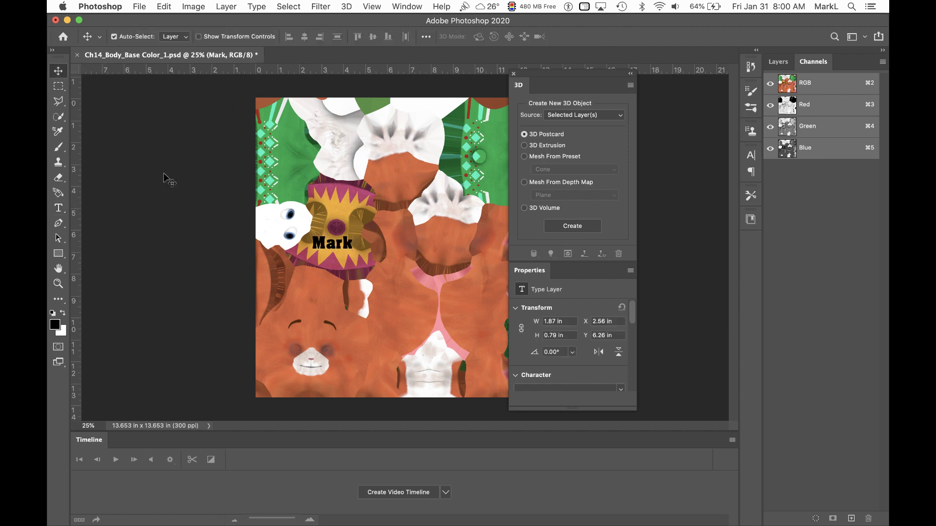
{"action": "left_click_drag", "start_coordinate": [343, 244], "coordinate": [349, 249]}
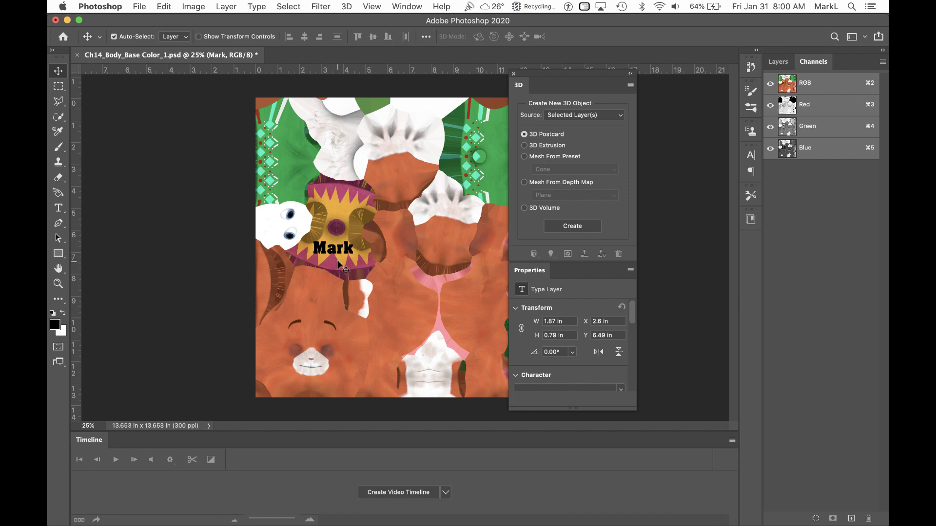
{"action": "left_click", "coordinate": [778, 61]}
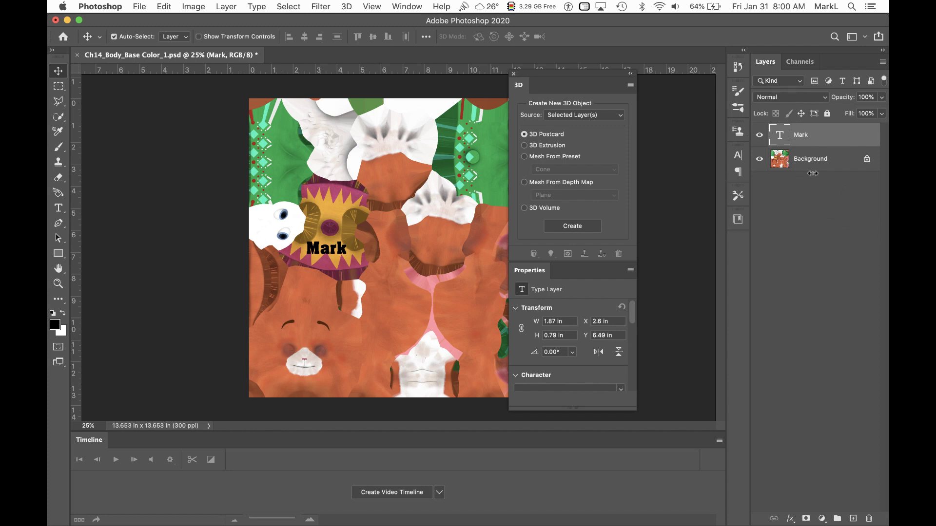
- Close the texture, saving the Mark edit with maximum compatibility, then quit Photoshop
{"action": "left_click", "coordinate": [77, 55]}
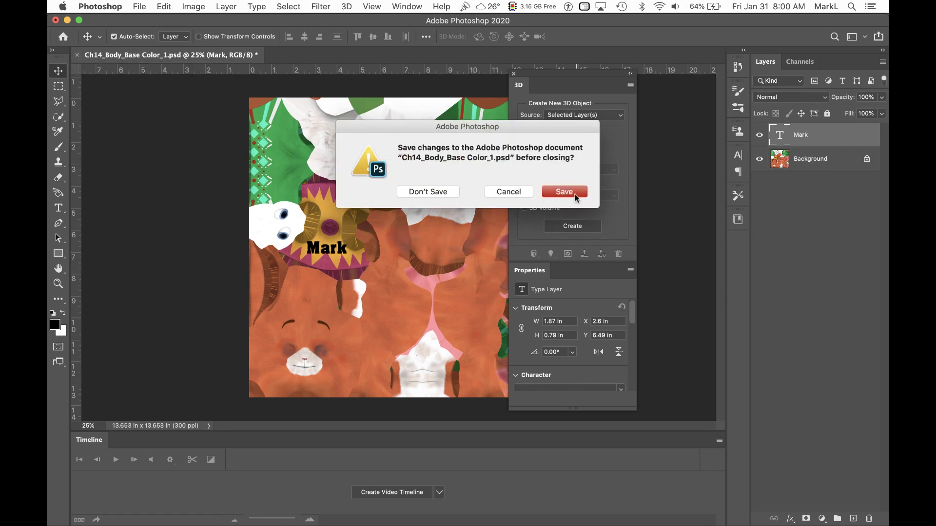
{"action": "left_click", "coordinate": [565, 191]}
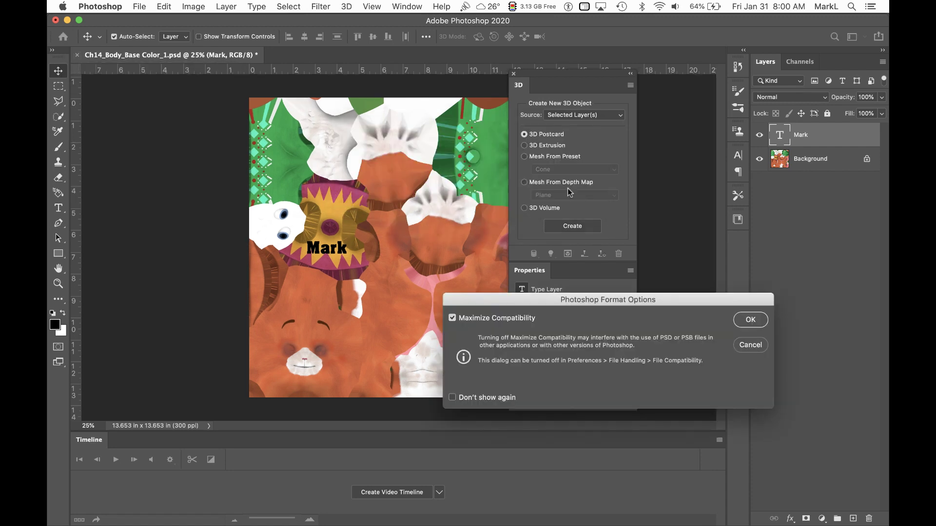
{"action": "left_click", "coordinate": [756, 319]}
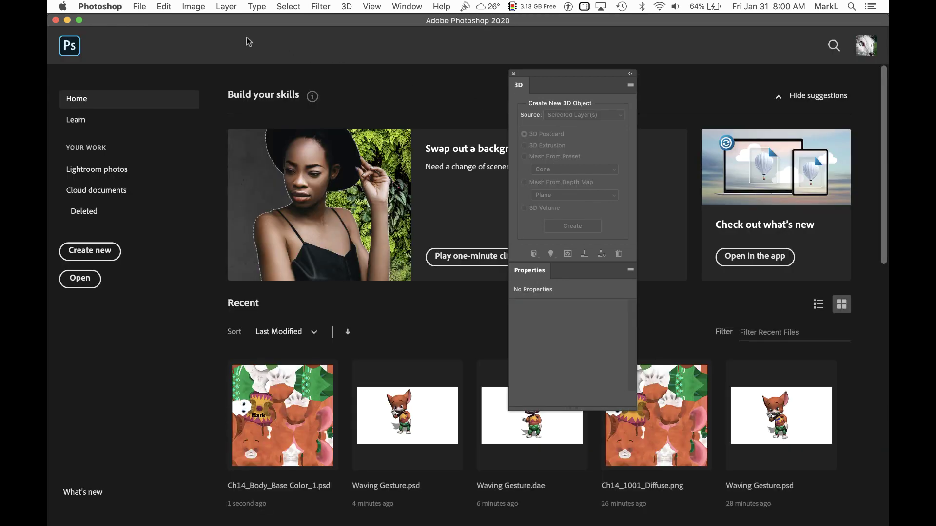
{"action": "left_click", "coordinate": [109, 7]}
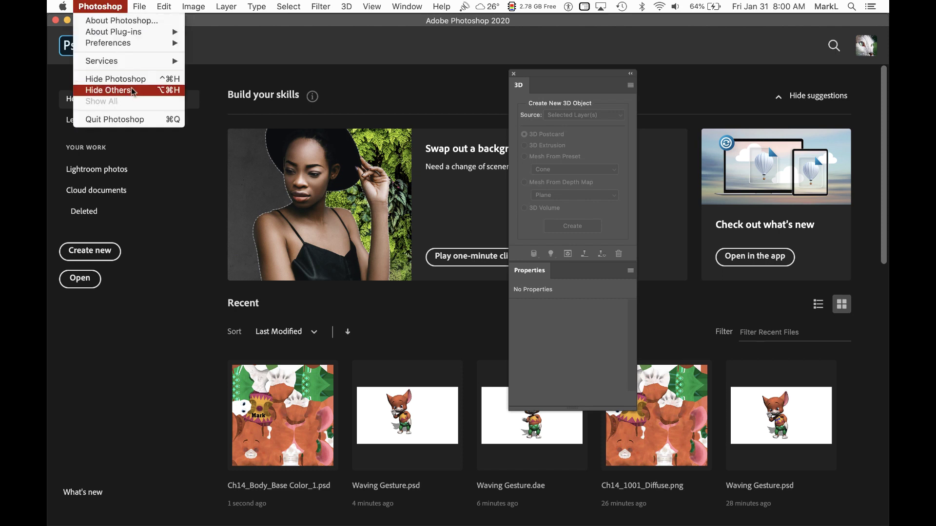
{"action": "left_click", "coordinate": [136, 119]}
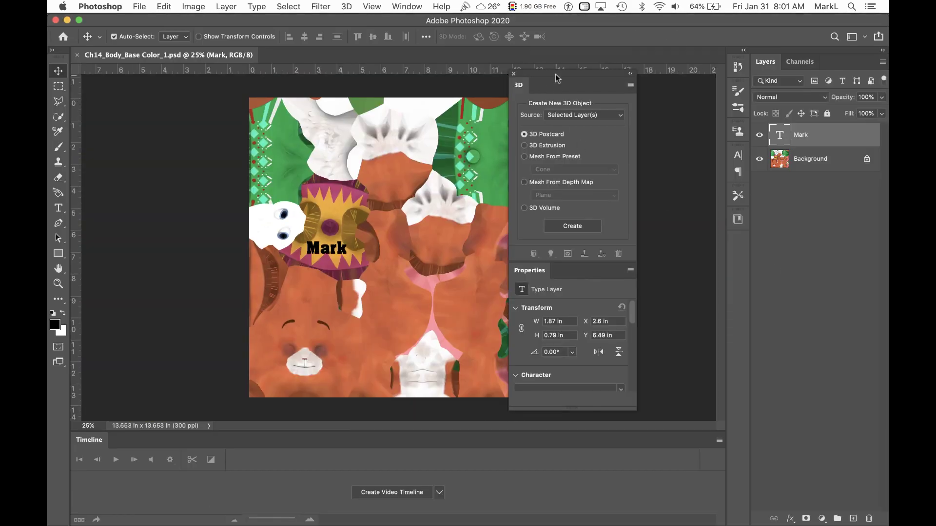
- Add a Hue/Saturation adjustment above the Background layer and drag Hue to +180
{"action": "left_click_drag", "start_coordinate": [558, 76], "coordinate": [619, 80]}
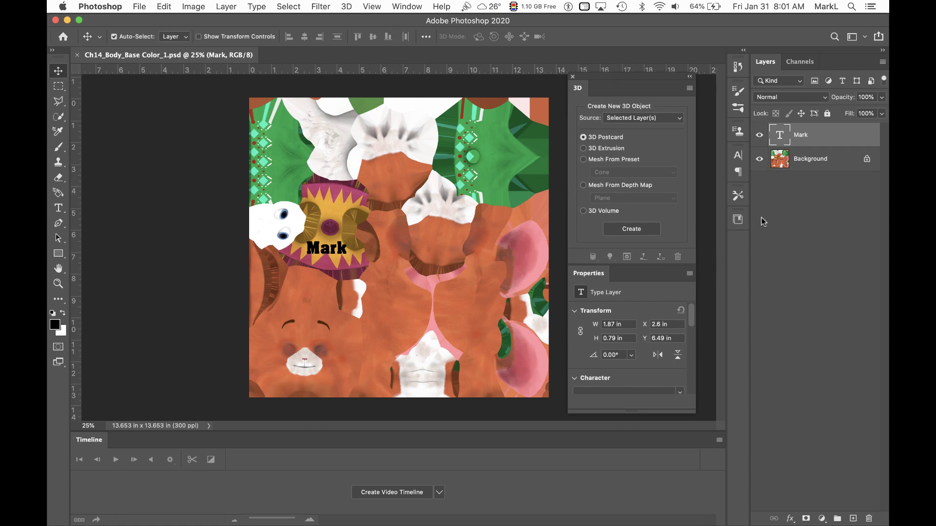
{"action": "left_click", "coordinate": [805, 164]}
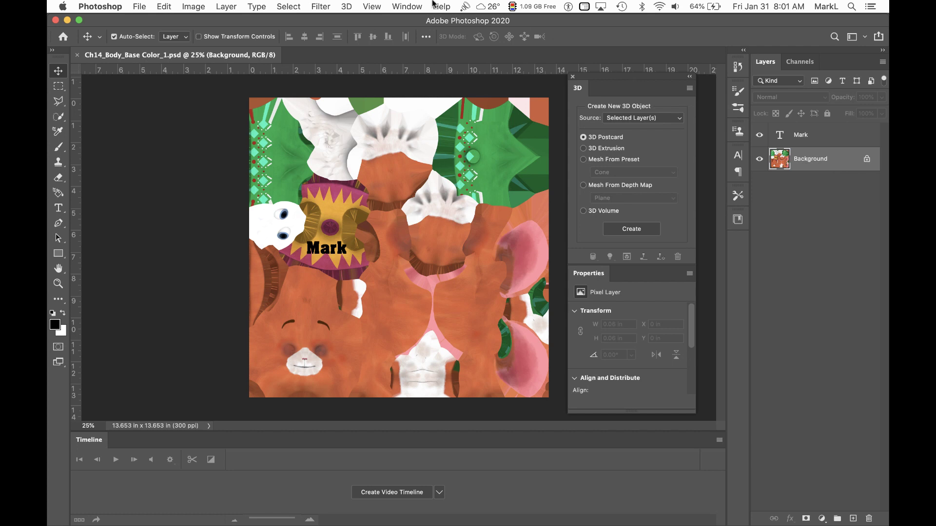
{"action": "left_click", "coordinate": [408, 7]}
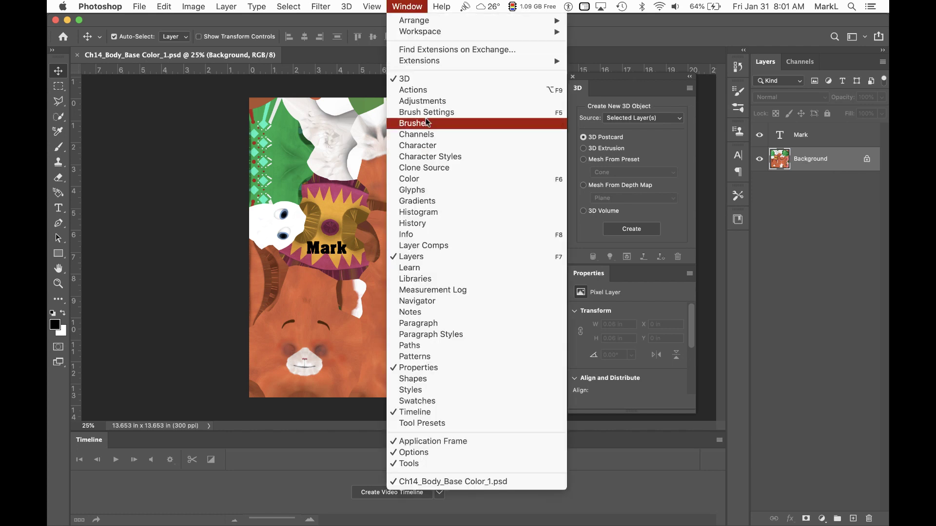
{"action": "left_click", "coordinate": [438, 102]}
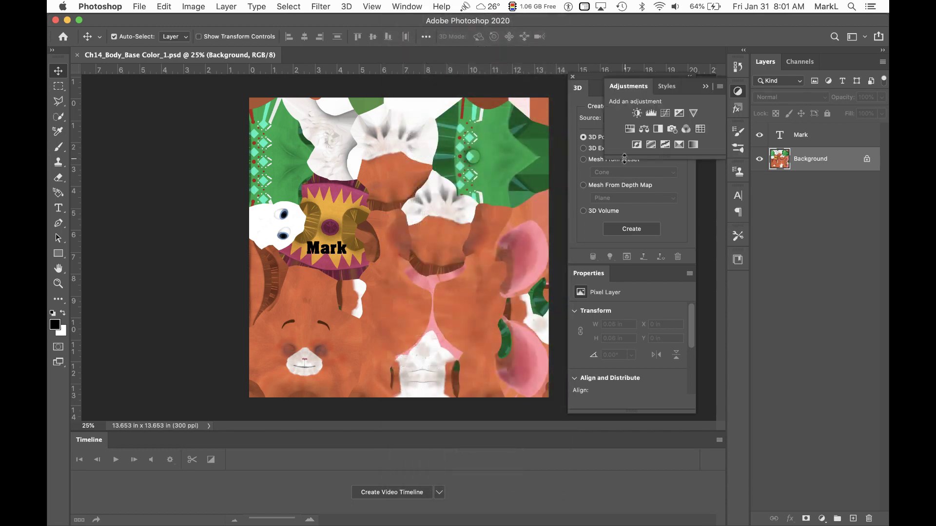
{"action": "left_click", "coordinate": [630, 129]}
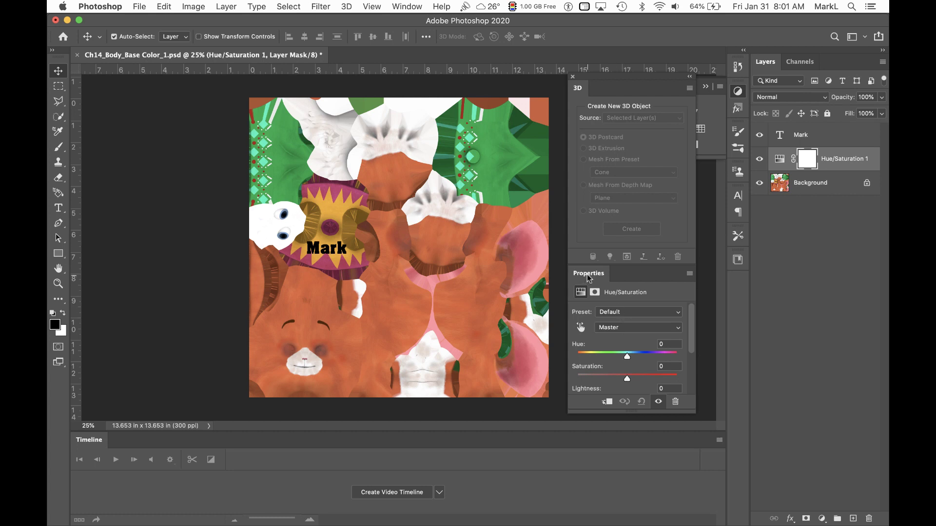
{"action": "left_click_drag", "start_coordinate": [589, 274], "coordinate": [135, 113]}
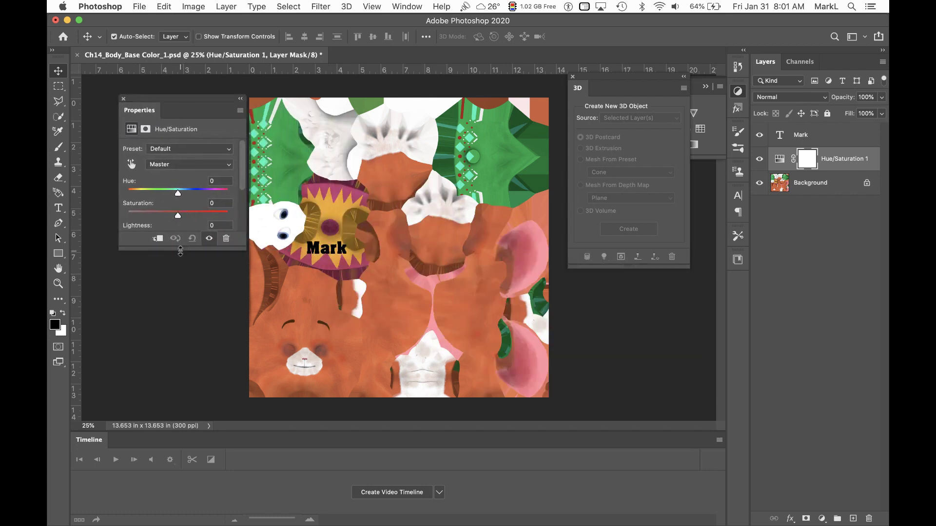
{"action": "left_click_drag", "start_coordinate": [181, 250], "coordinate": [190, 357]}
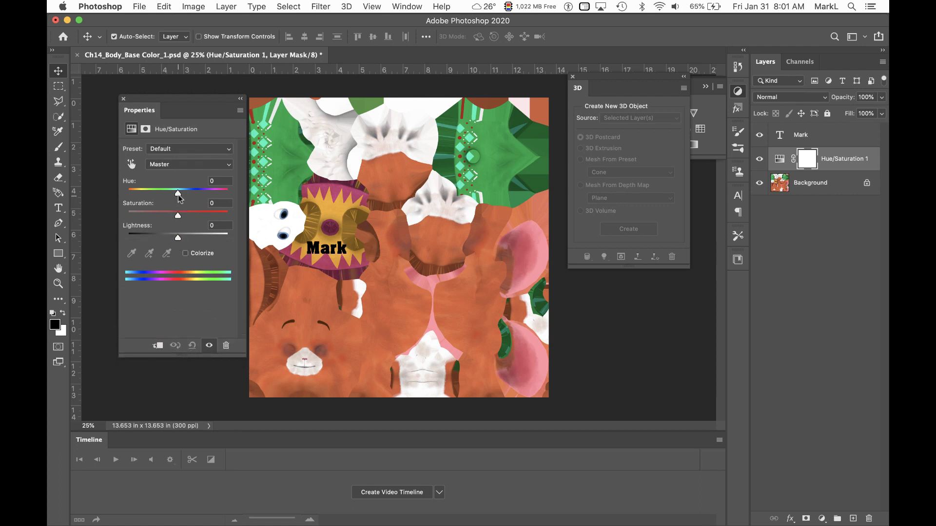
{"action": "left_click_drag", "start_coordinate": [178, 195], "coordinate": [234, 203]}
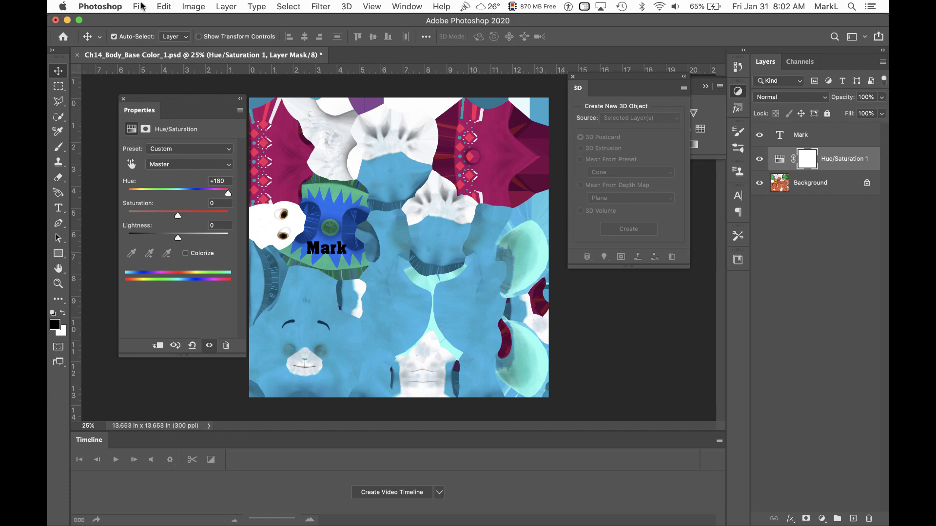
- Save a copy named blueCh14_Body_Base Color_1 in PNG format
{"action": "left_click", "coordinate": [141, 6]}
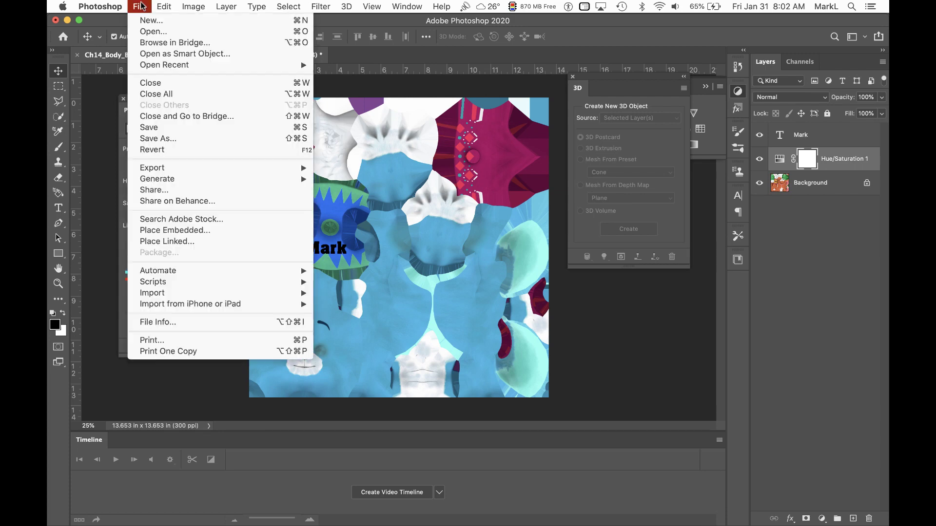
{"action": "left_click", "coordinate": [218, 138]}
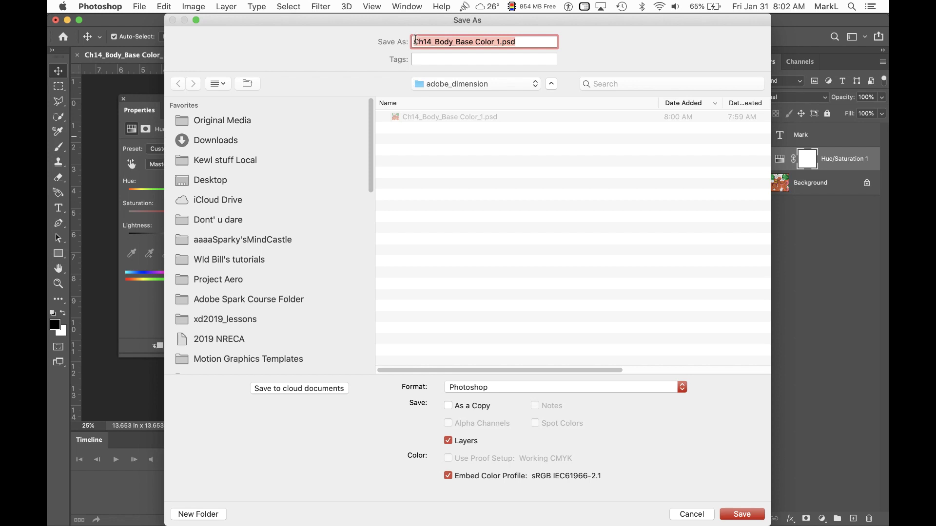
{"action": "left_click", "coordinate": [414, 41]}
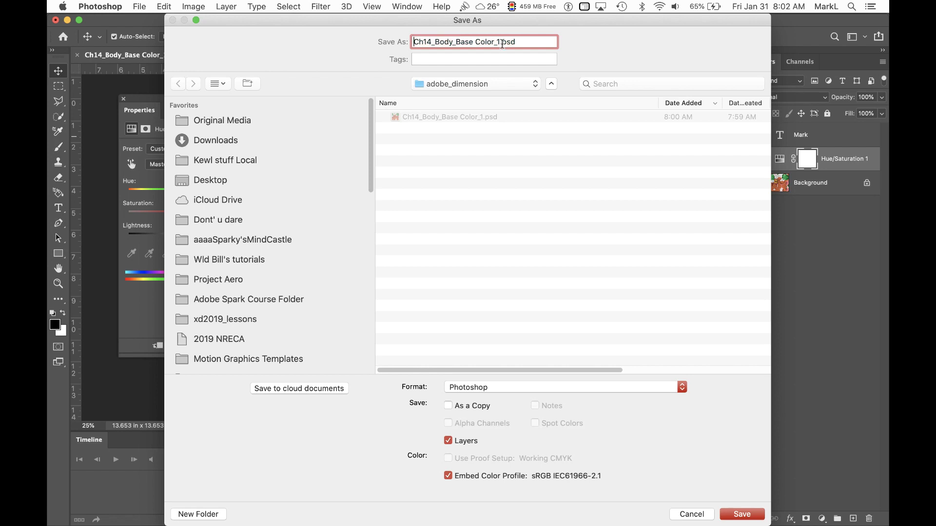
{"action": "type", "text": "blue"}
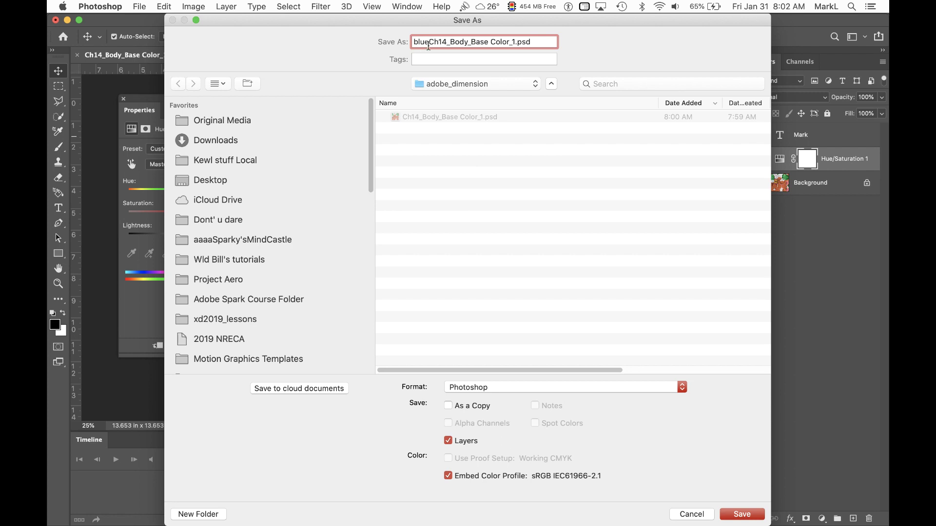
{"action": "left_click", "coordinate": [646, 387]}
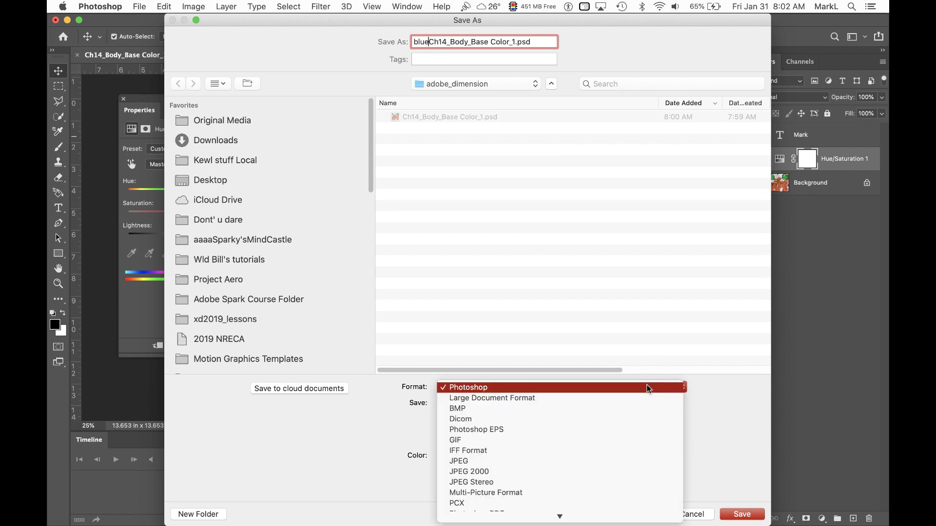
{"action": "left_click", "coordinate": [634, 492]}
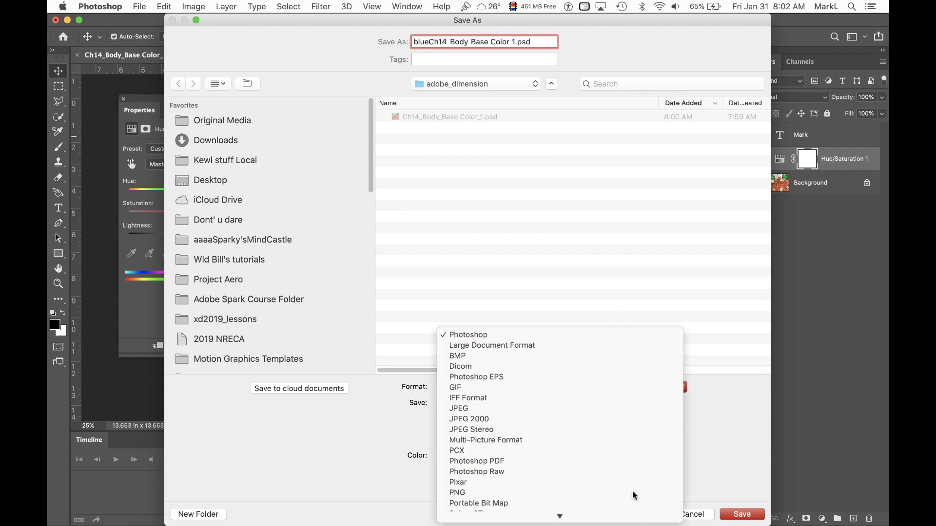
- Store the PNG copy in Downloads > Waving Gesture, accepting the default PNG options
{"action": "left_click", "coordinate": [502, 86]}
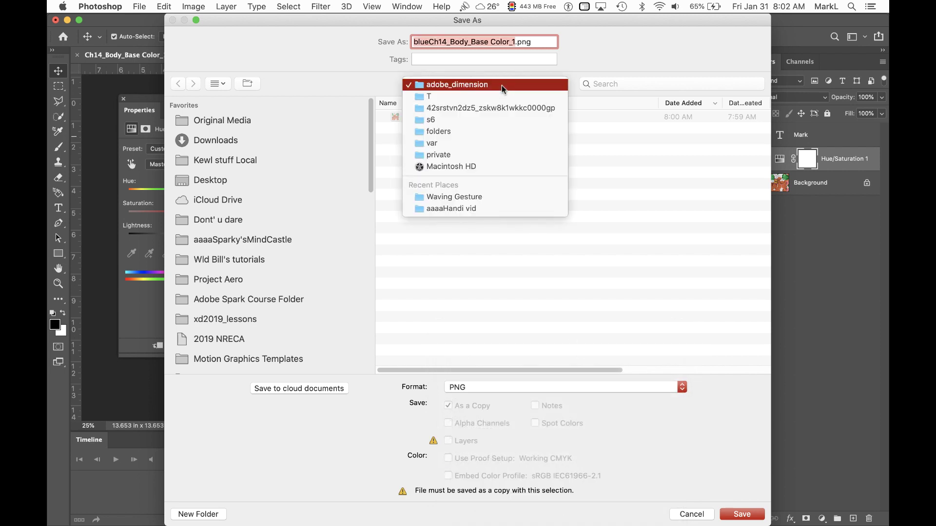
{"action": "left_click", "coordinate": [502, 86]}
{"action": "left_click", "coordinate": [241, 141]}
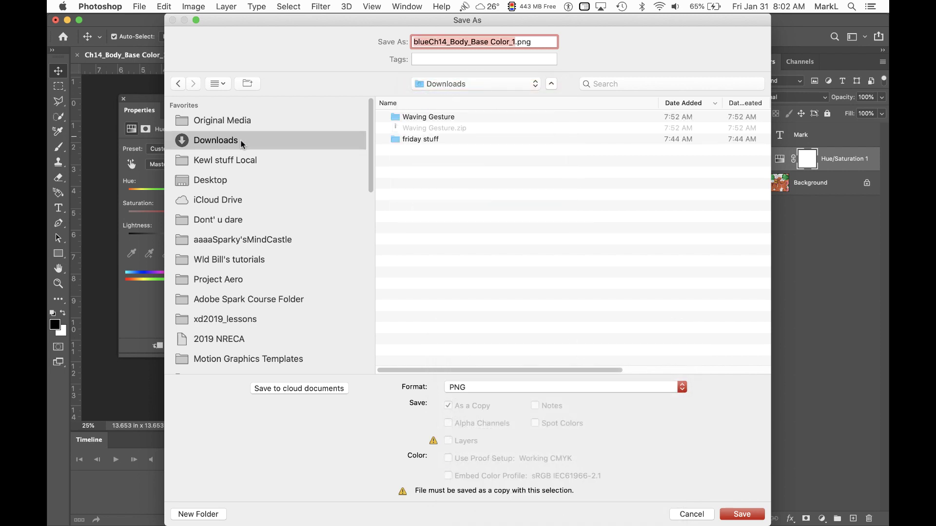
{"action": "double_click", "coordinate": [396, 118]}
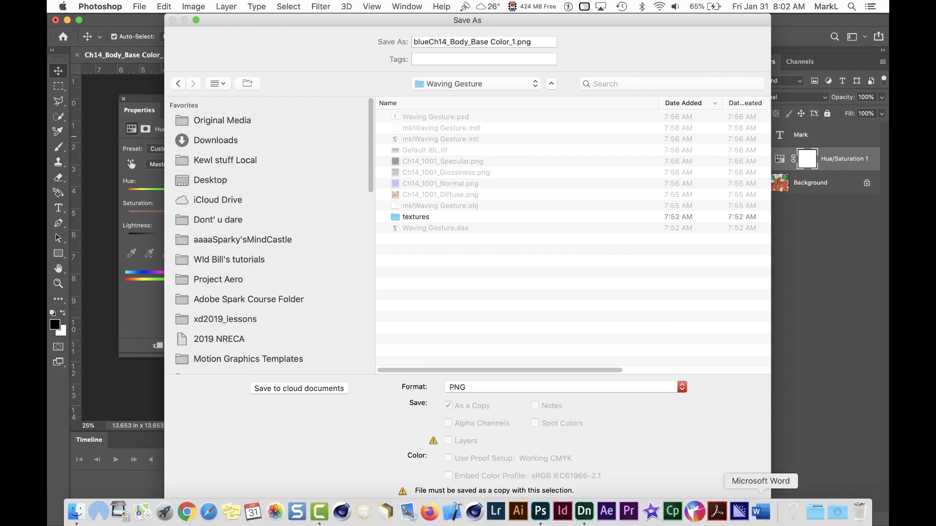
{"action": "left_click", "coordinate": [739, 515]}
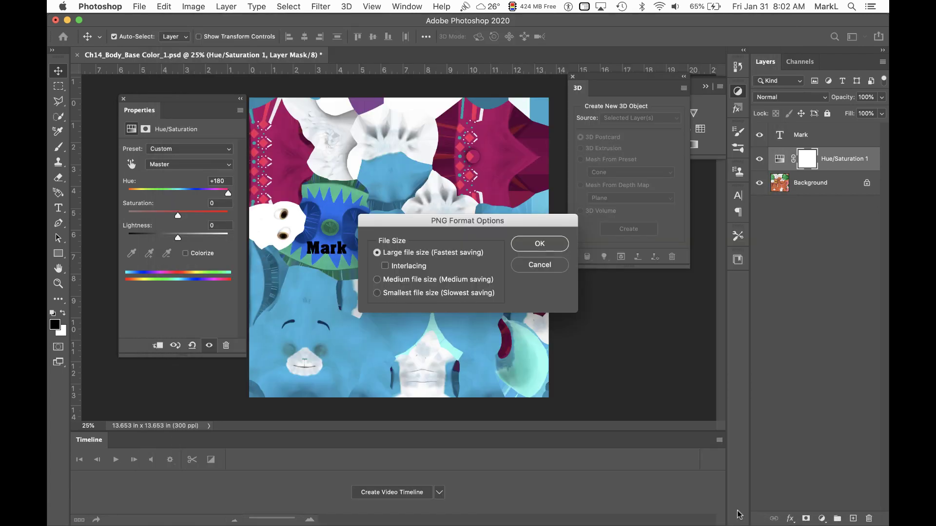
{"action": "left_click", "coordinate": [541, 243]}
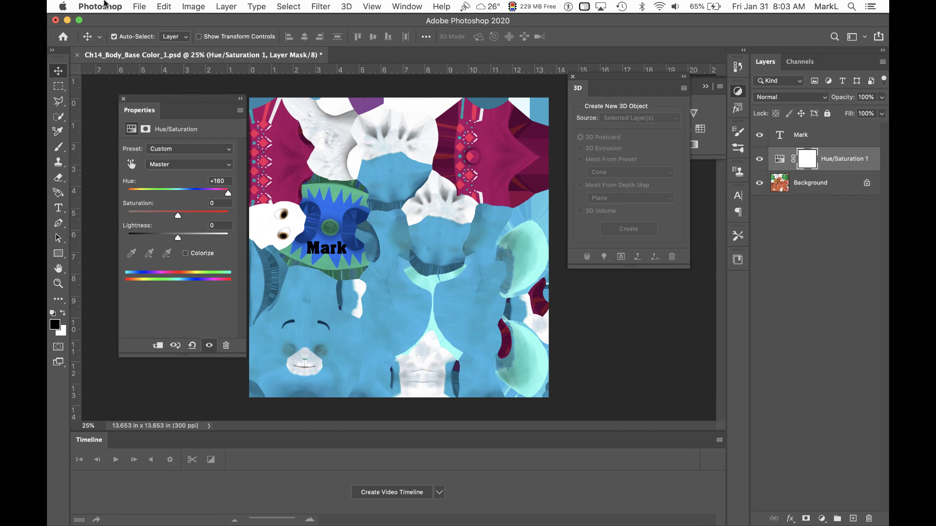
- Quit Photoshop and choose Don't Save to discard the hue change to the PSD
{"action": "left_click", "coordinate": [106, 3]}
{"action": "left_click", "coordinate": [122, 120]}
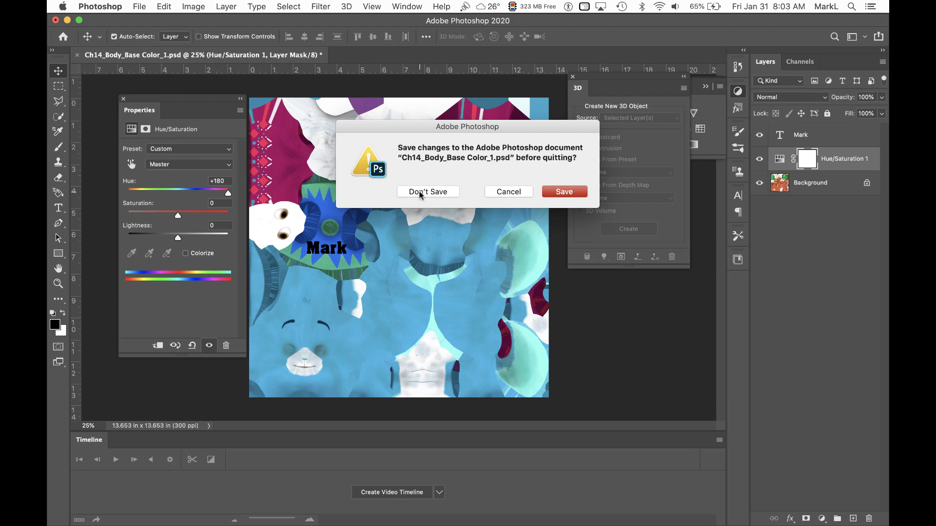
{"action": "left_click", "coordinate": [420, 193]}
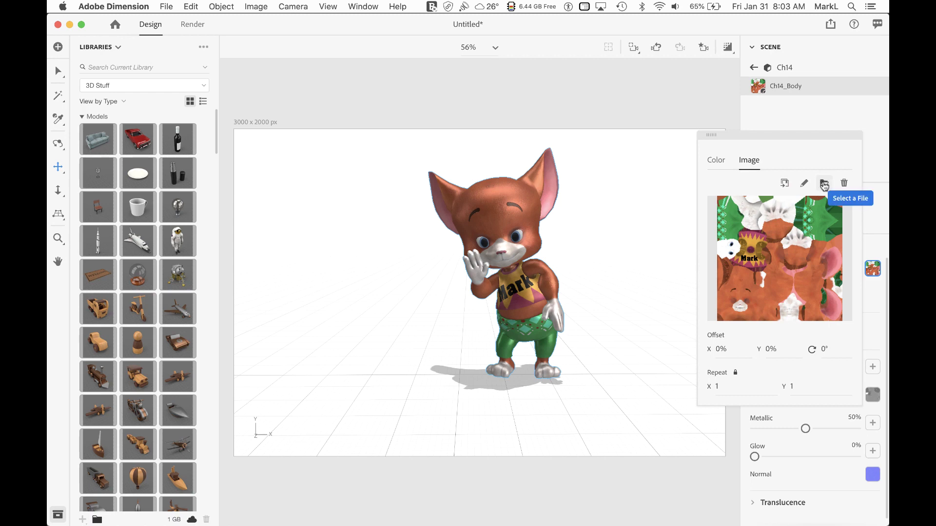
- Load blueCh14_Body_Base Color_1.png as the mouse body's Image texture
{"action": "left_click", "coordinate": [824, 184]}
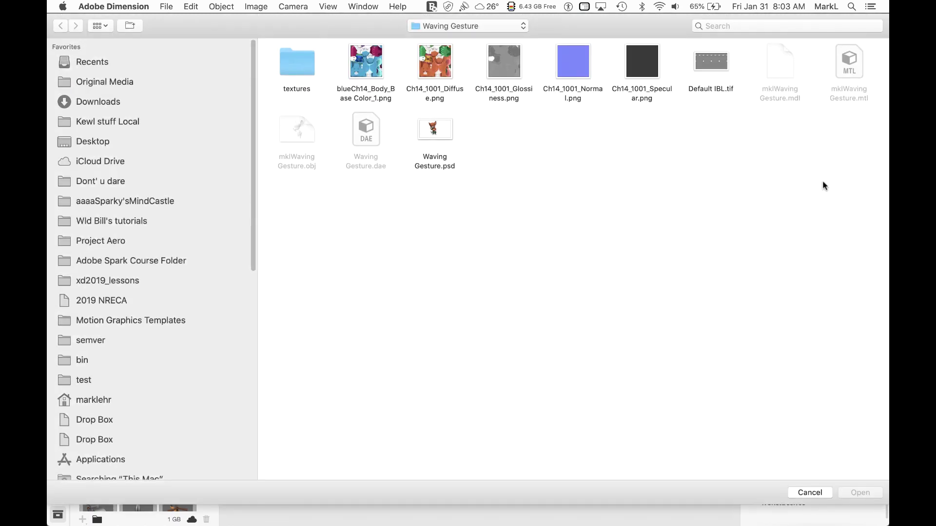
{"action": "double_click", "coordinate": [353, 62]}
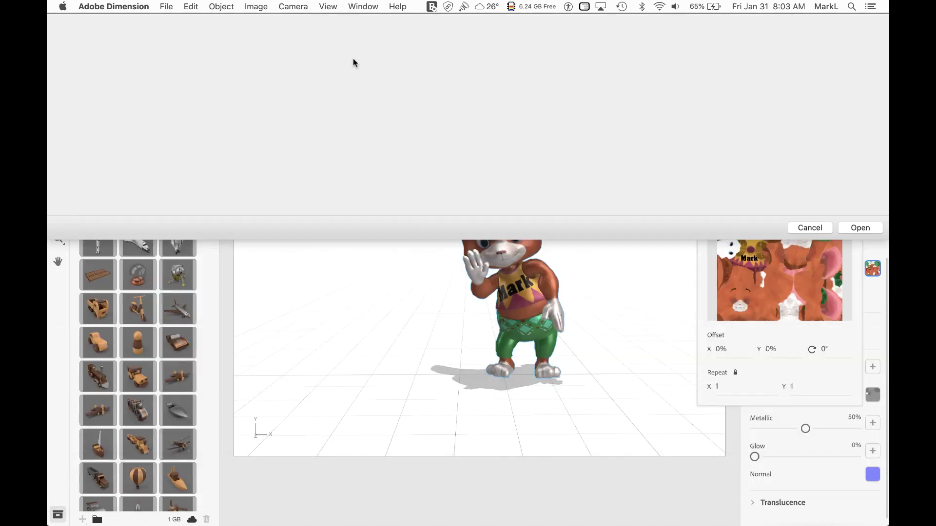